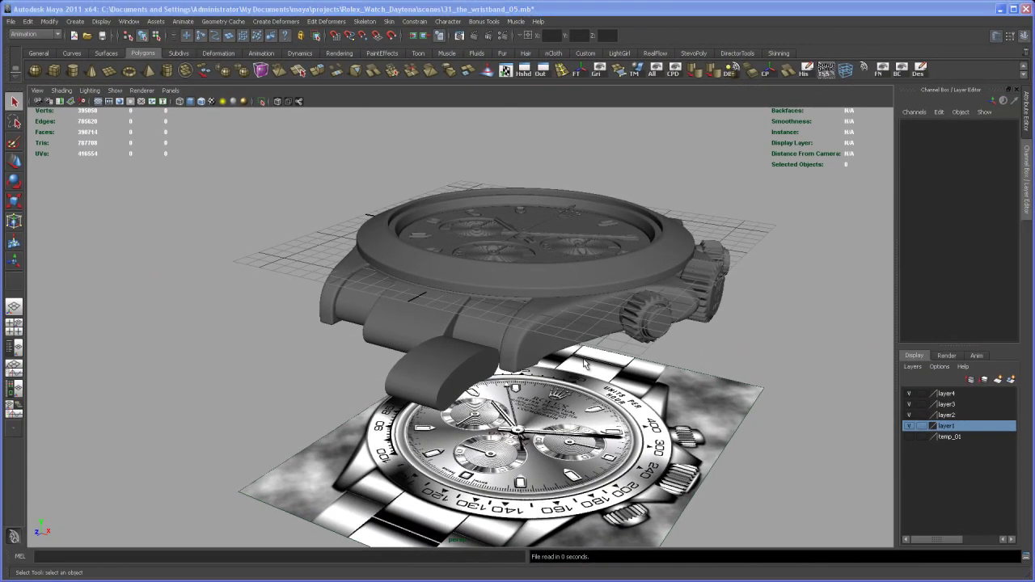
Step: Select the loose side link of the wristband and examine its wireframe mesh from several angles
alt+drag(517, 400, 511, 423)
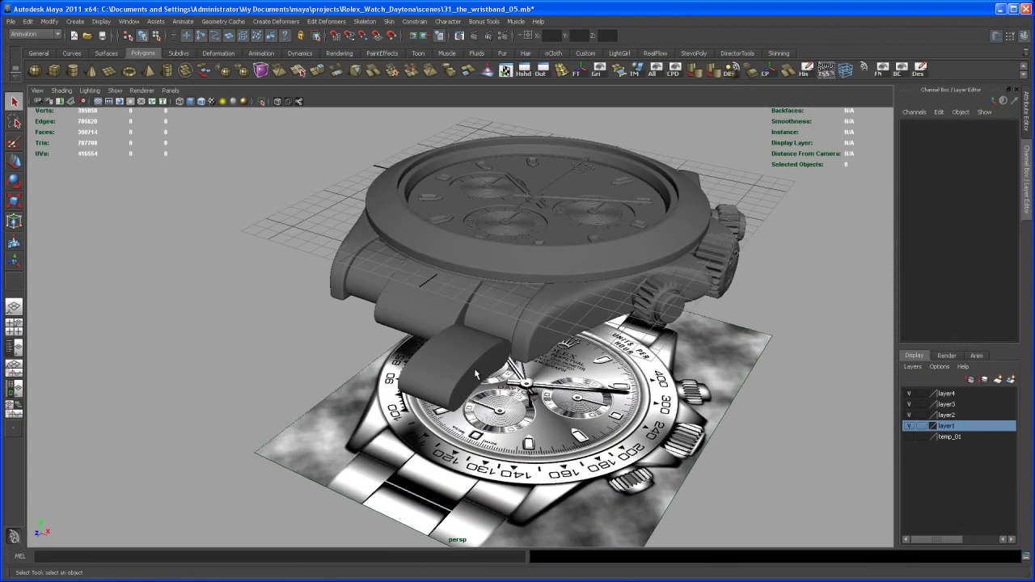
click(473, 368)
alt+right_drag(473, 369, 483, 401)
alt+drag(482, 402, 489, 386)
alt+middle_drag(489, 402, 490, 388)
alt+drag(489, 389, 492, 401)
alt+right_drag(491, 401, 513, 411)
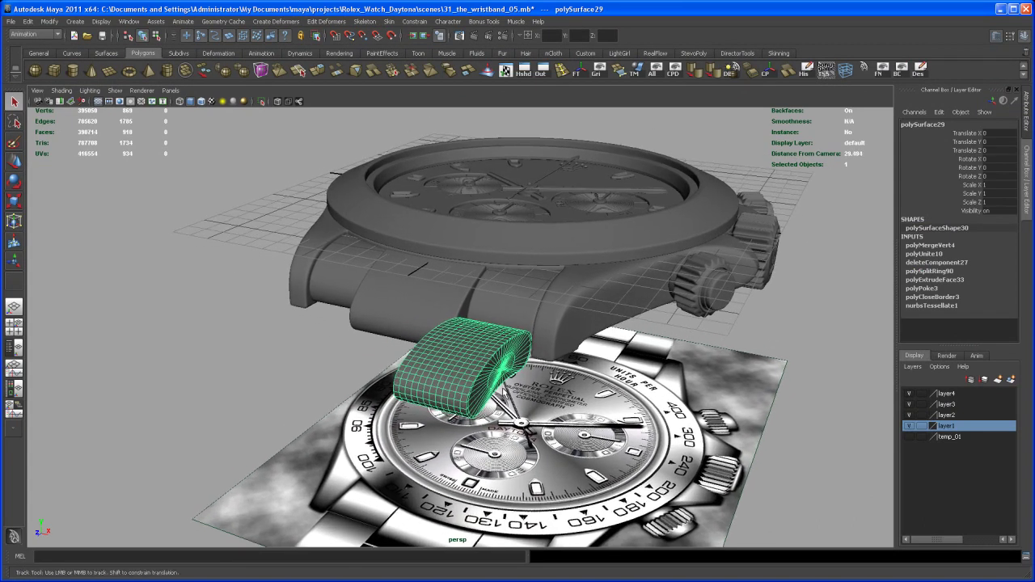
alt+drag(512, 410, 511, 420)
alt+right_drag(511, 420, 556, 427)
mouse_move(556, 427)
alt+mouse_down()
mouse_move(582, 411)
mouse_move(585, 396)
mouse_move(572, 424)
alt+mouse_up()
alt+middle_drag(570, 424, 556, 410)
mouse_move(555, 412)
alt+mouse_down()
mouse_move(550, 388)
mouse_move(538, 396)
mouse_move(558, 390)
mouse_move(555, 403)
alt+mouse_up()
Step: Delete the lengthwise edge loops across the middle of the link, keeping the loops near both side edges
key(space)
key(space)
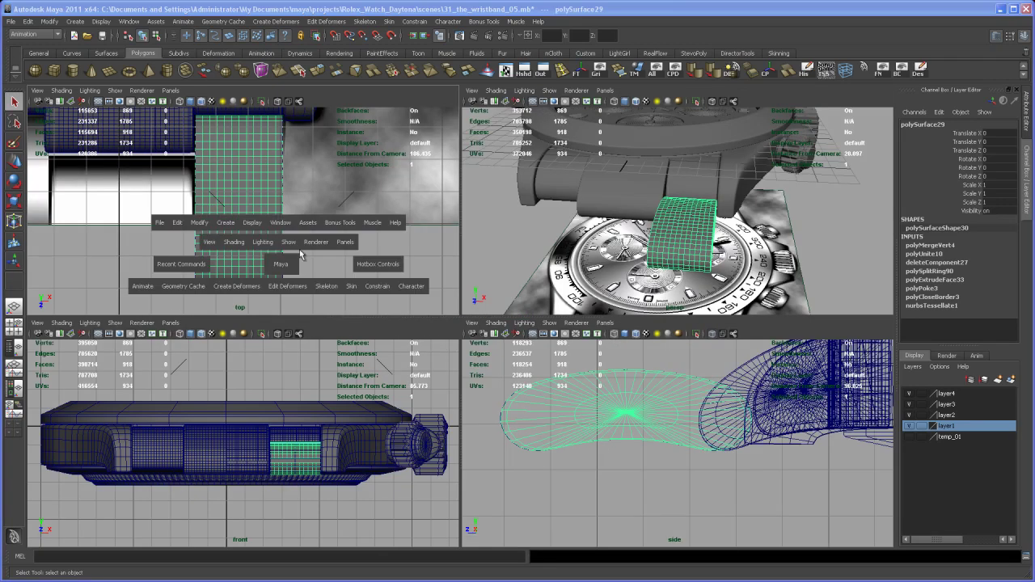
alt+middle_drag(554, 339, 554, 351)
right_drag(493, 278, 493, 246)
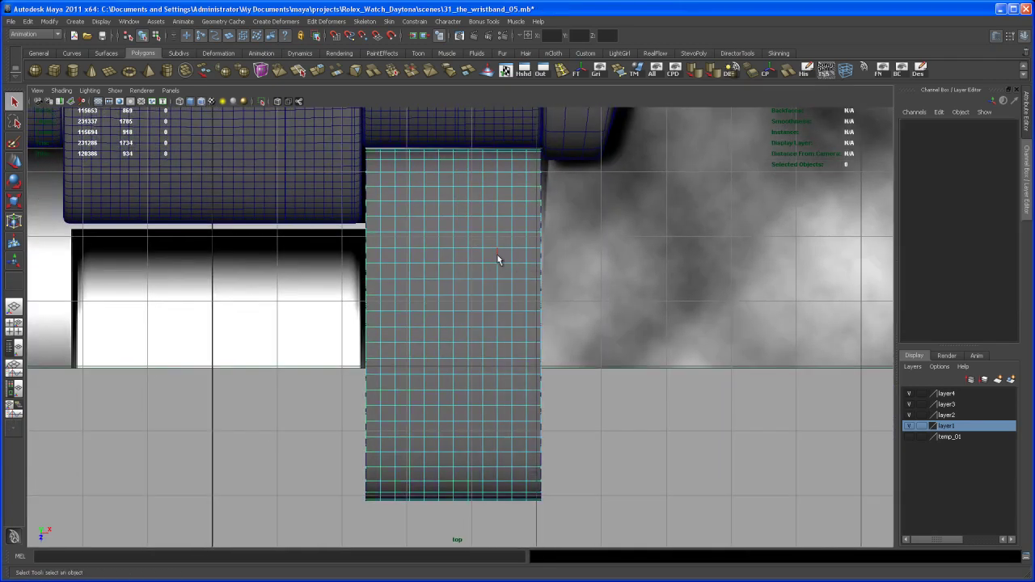
double_click(497, 257)
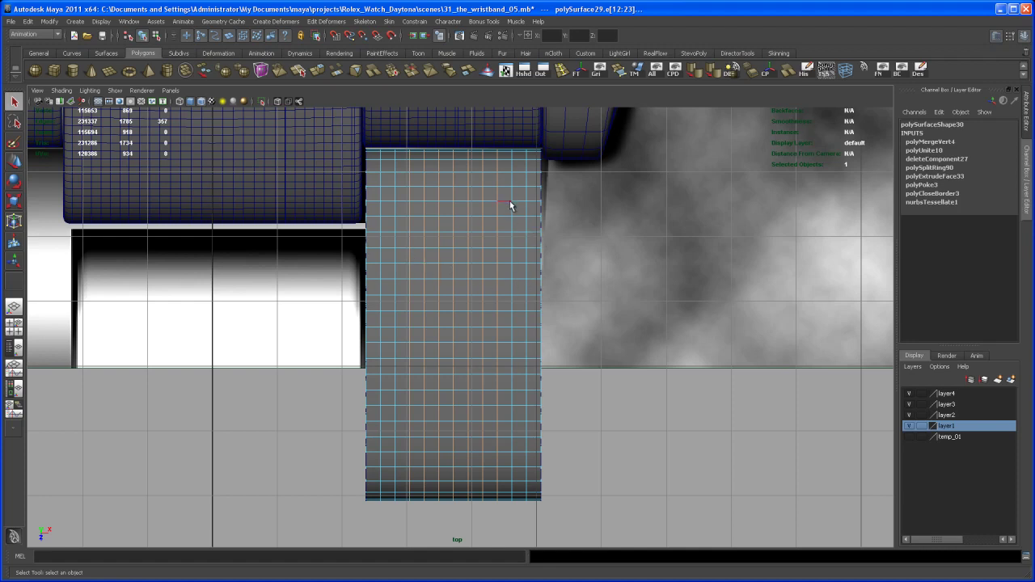
click(730, 71)
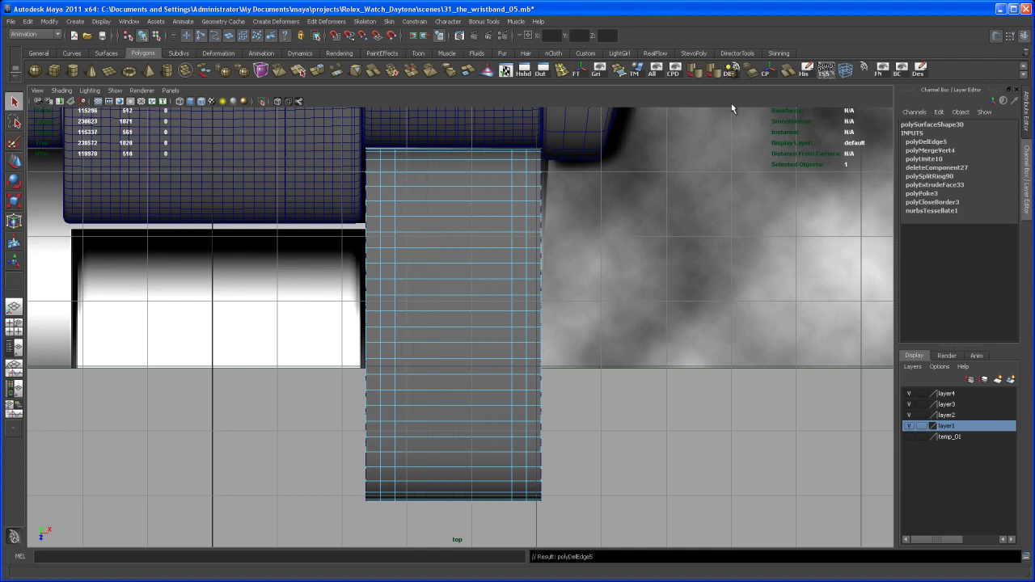
Step: Select the simplified link as a whole object and examine its shape against the watch case in perspective
key(space)
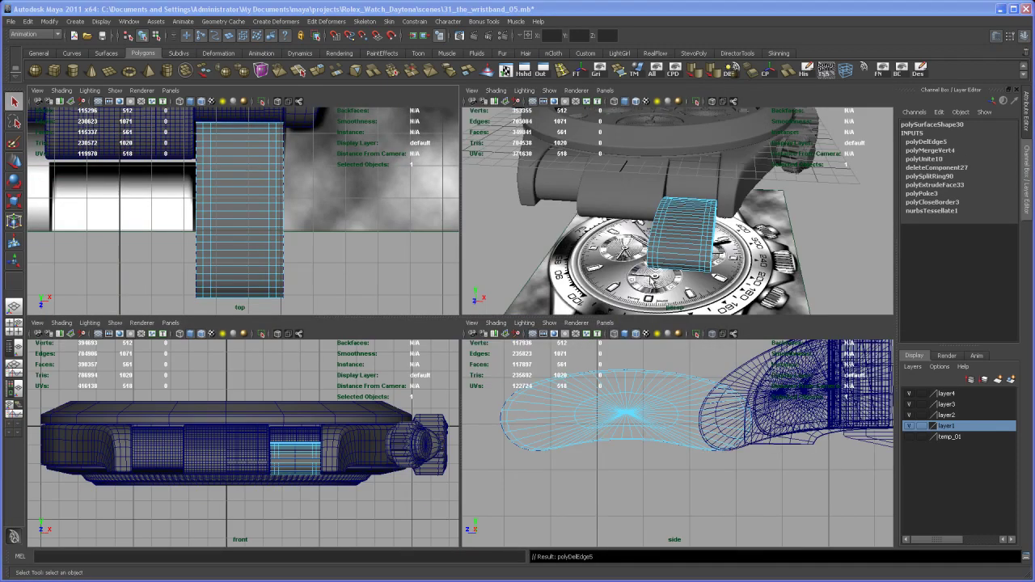
key(space)
alt+drag(546, 399, 522, 364)
right_drag(522, 364, 508, 312)
click(509, 323)
mouse_move(512, 327)
alt+mouse_down()
mouse_move(574, 412)
mouse_move(642, 363)
mouse_move(518, 381)
mouse_move(513, 326)
alt+mouse_up()
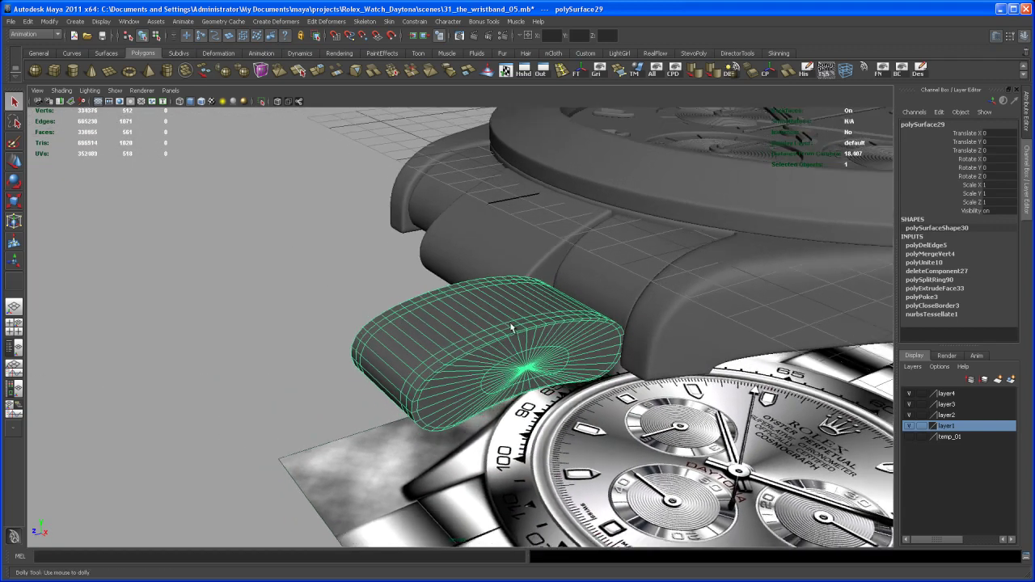
alt+right_drag(512, 326, 485, 317)
alt+drag(598, 243, 638, 201)
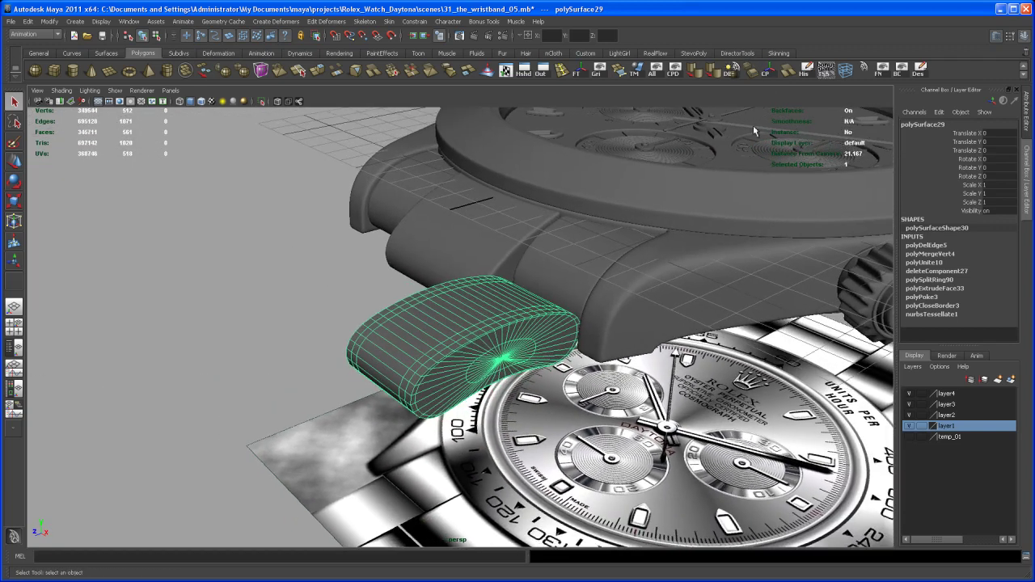
key(w)
alt+right_drag(647, 365, 603, 372)
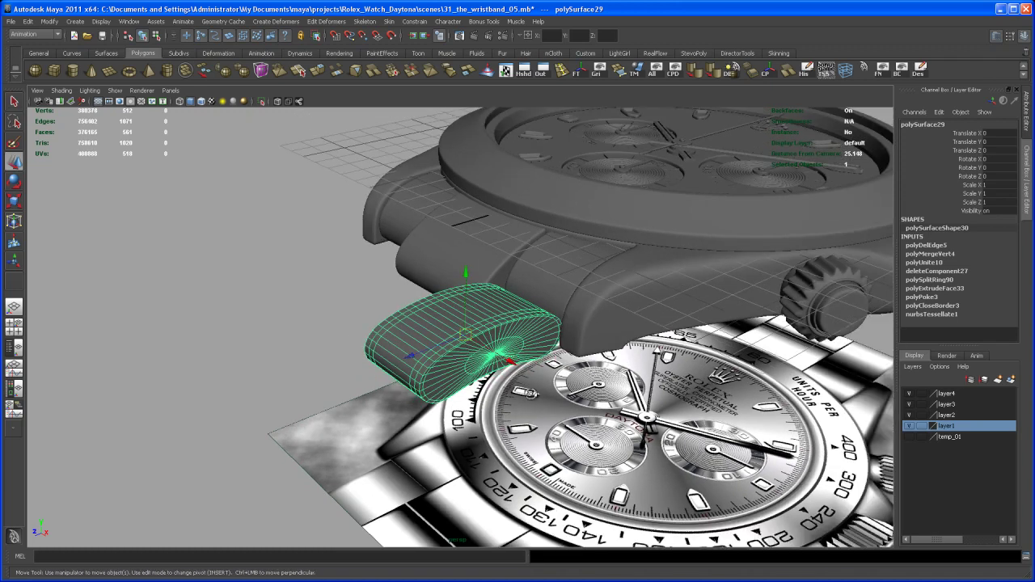
alt+drag(530, 383, 555, 383)
alt+middle_drag(555, 383, 565, 375)
alt+drag(564, 374, 540, 352)
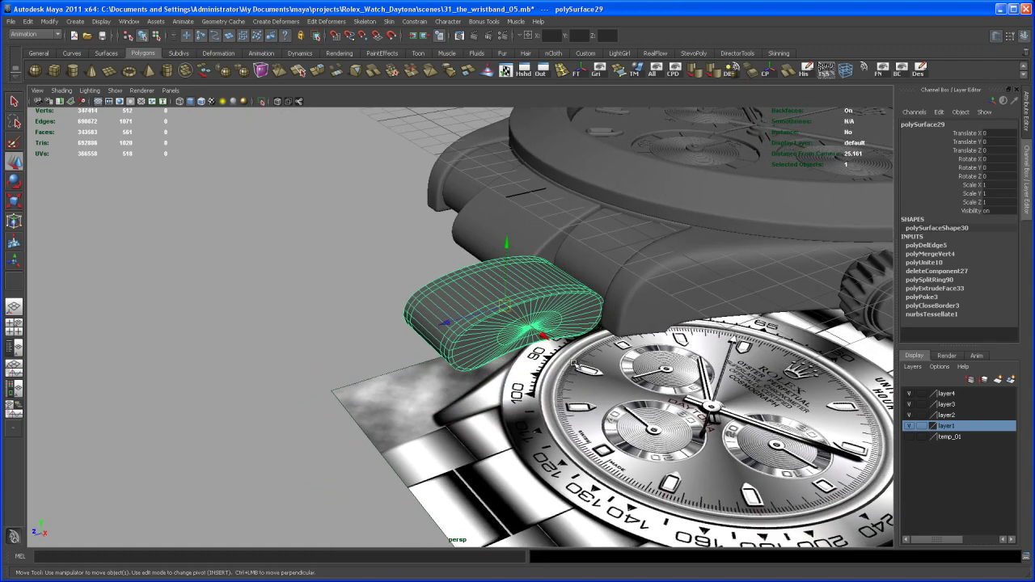
alt+right_drag(585, 380, 543, 387)
alt+drag(543, 386, 532, 373)
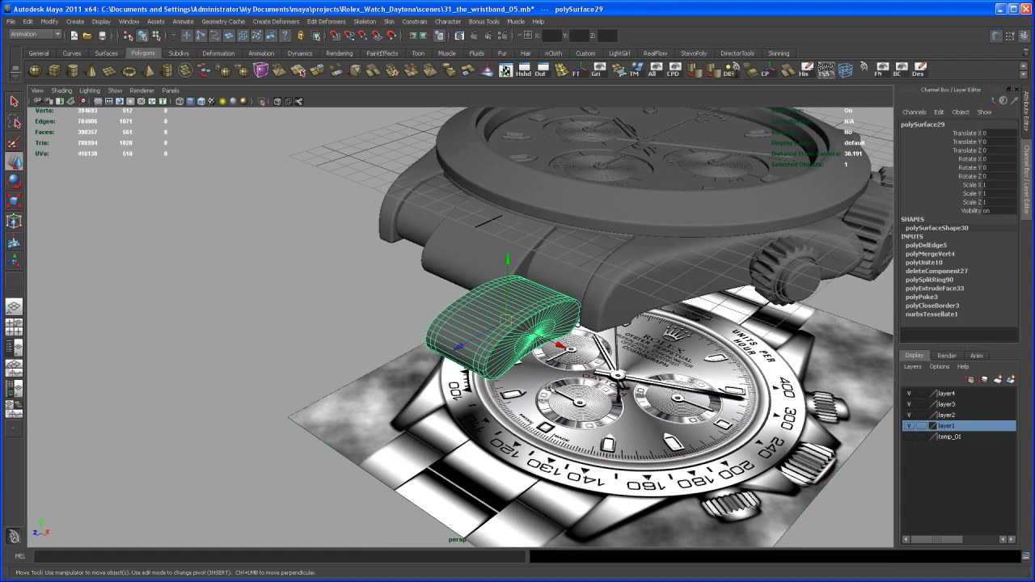
Step: Duplicate the link and move the copy along Z to about 5.452 so it sits end to end with the original
key(ctrl+d)
key(space)
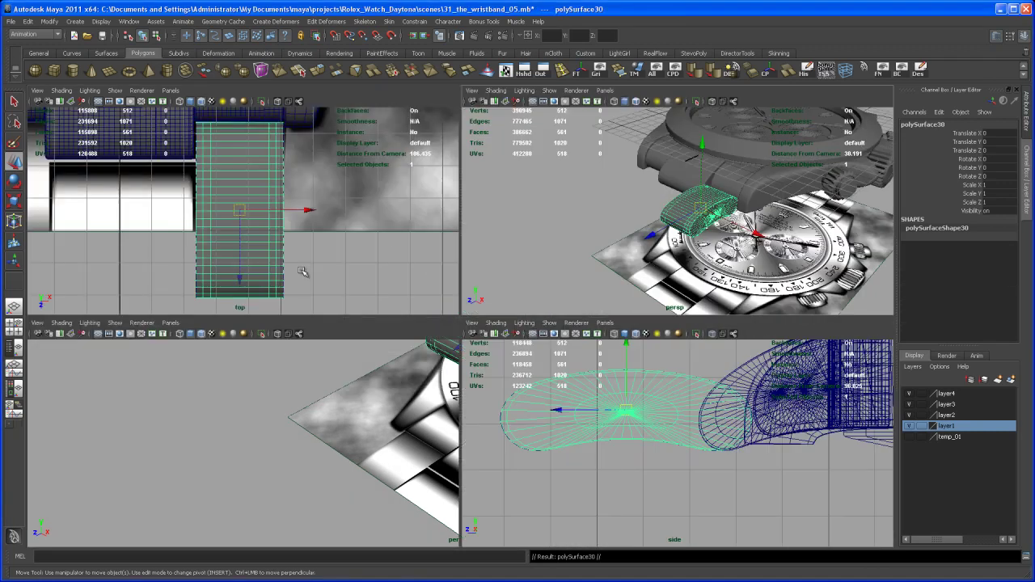
mouse_move(307, 275)
alt+right_down()
mouse_move(376, 234)
mouse_move(302, 257)
alt+right_up()
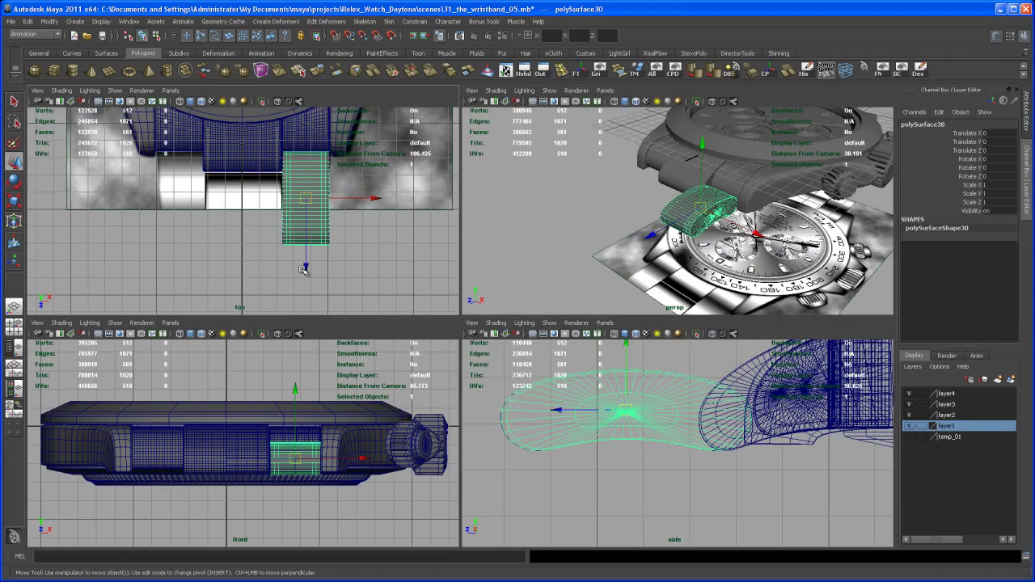
drag(305, 268, 308, 382)
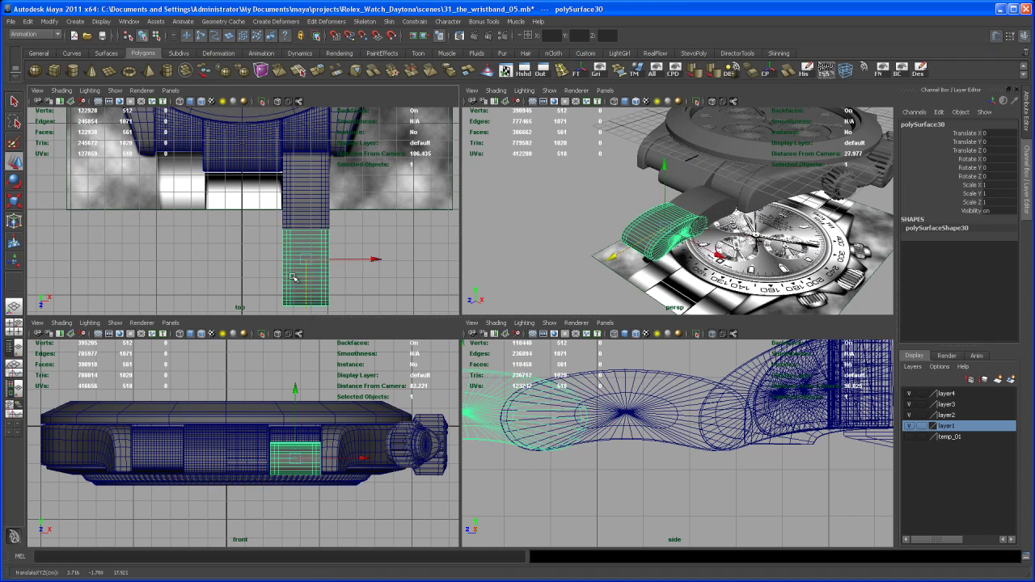
key(space)
alt+middle_drag(552, 348, 501, 289)
alt+right_drag(501, 289, 702, 425)
alt+middle_drag(702, 425, 648, 385)
drag(515, 382, 516, 502)
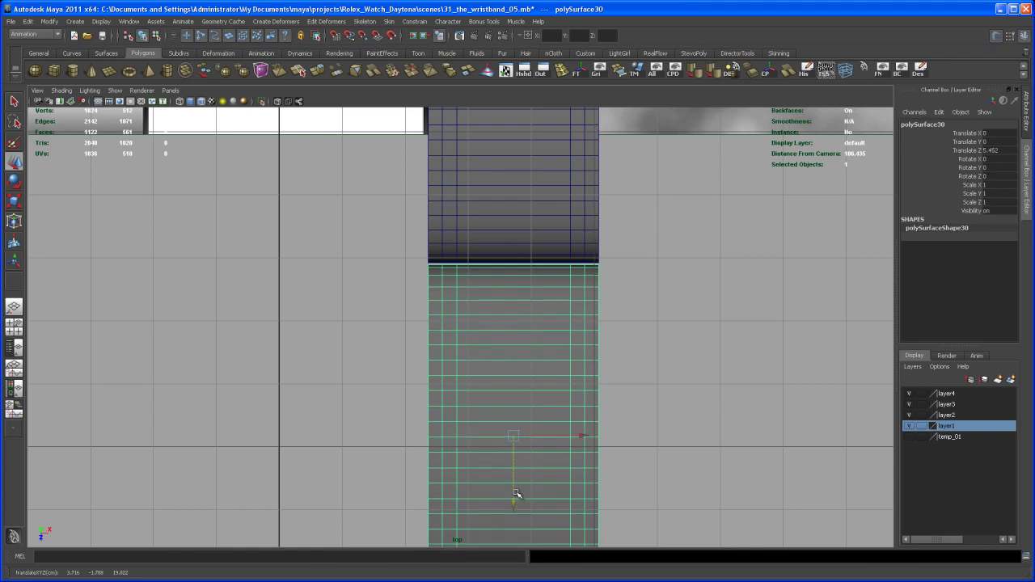
Step: Examine the joint between the original link and its copy from the side in perspective
key(space)
key(space)
key(space)
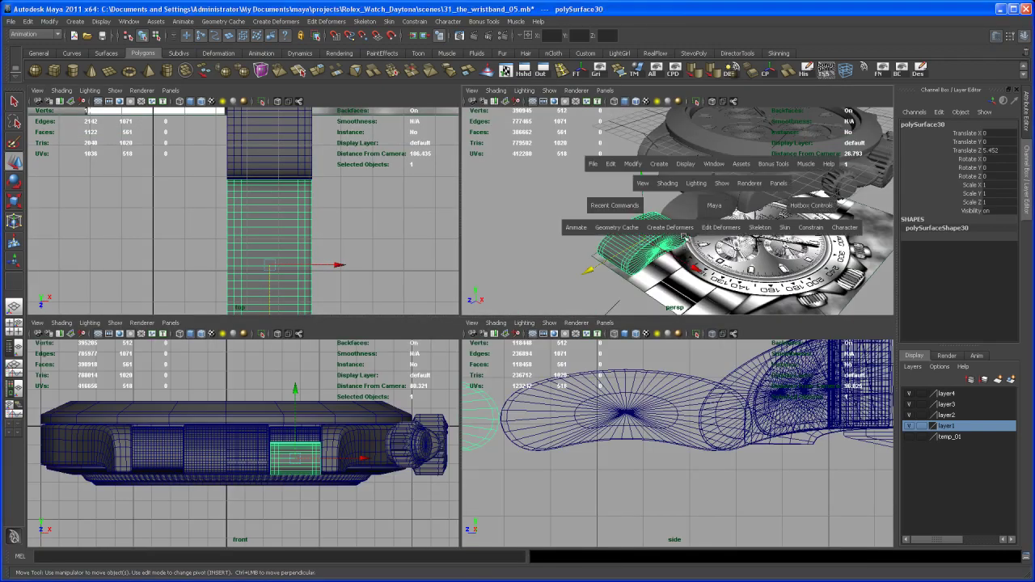
alt+drag(603, 366, 544, 329)
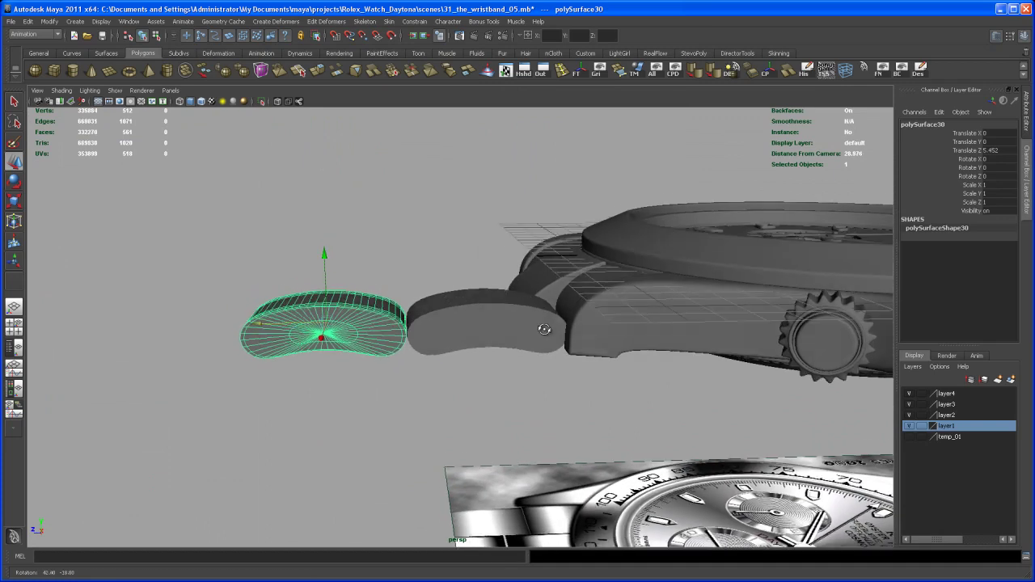
alt+right_drag(544, 329, 571, 434)
alt+middle_drag(477, 388, 562, 406)
alt+right_drag(561, 406, 627, 485)
alt+middle_drag(550, 463, 523, 456)
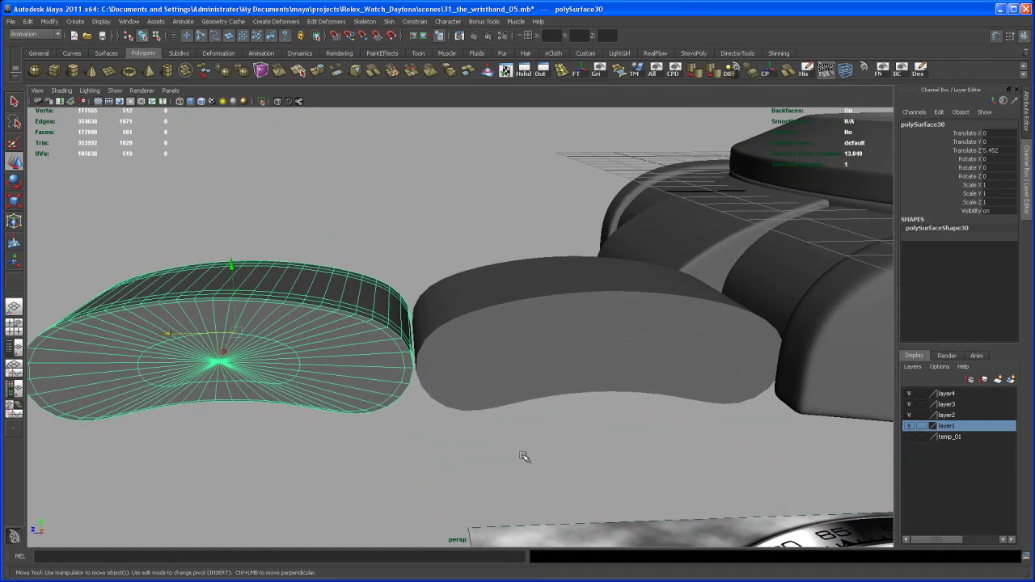
alt+drag(598, 441, 637, 348)
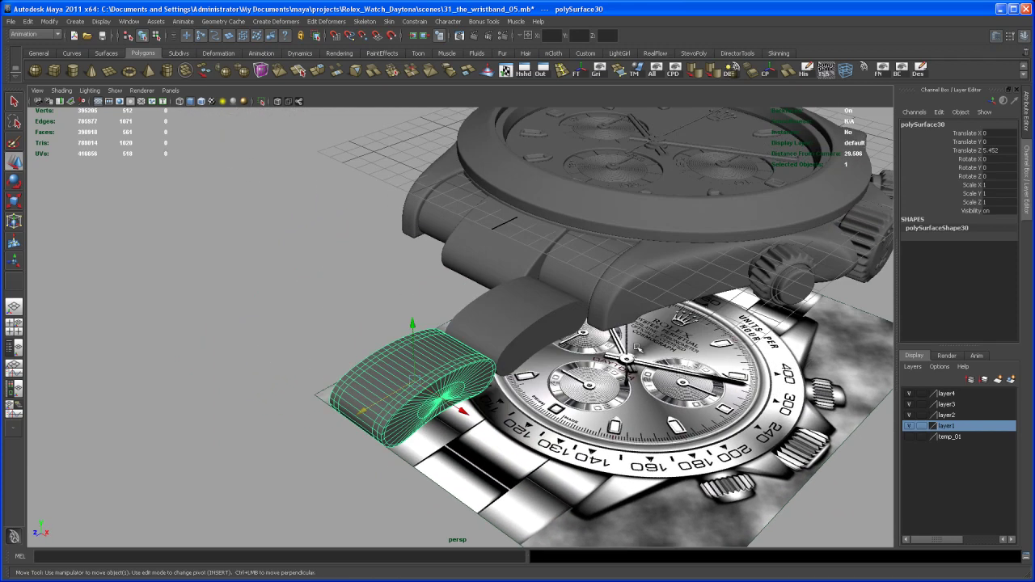
Step: Use Duplicate Special with Copy geometry to make four more links, each offset 5.452 along Z
double_click(1000, 150)
scroll(556, 291, down, 4)
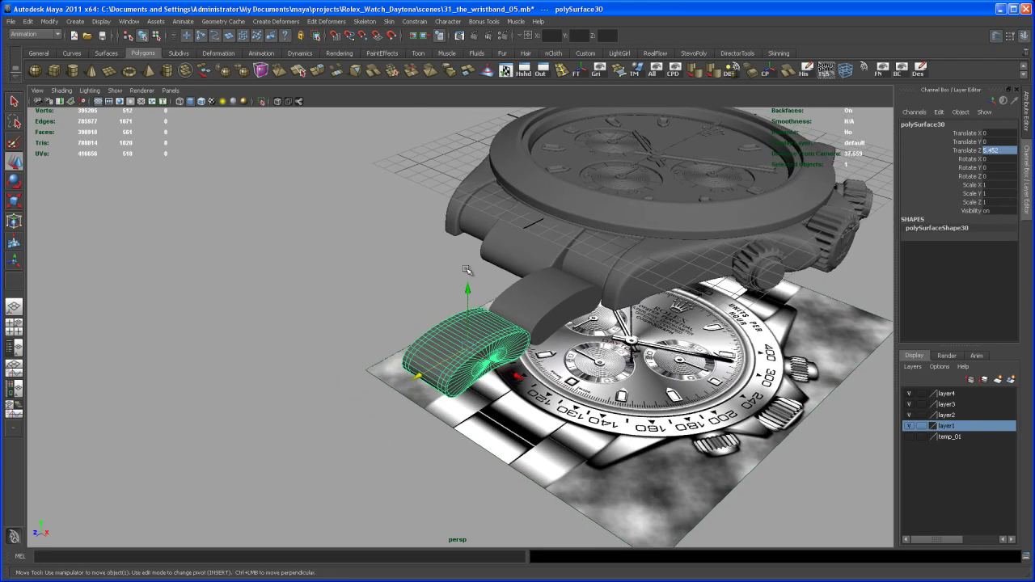
click(28, 22)
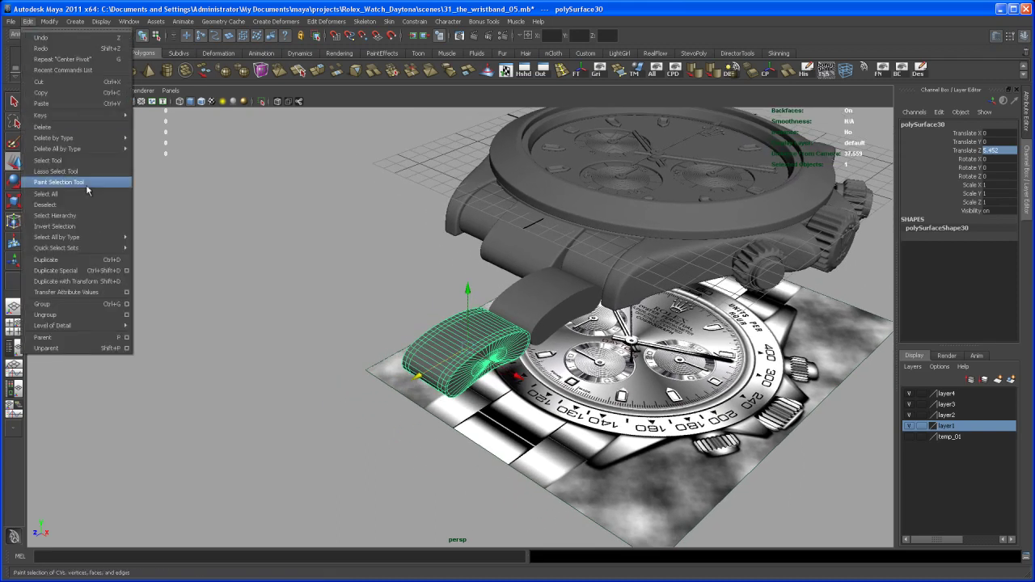
click(127, 269)
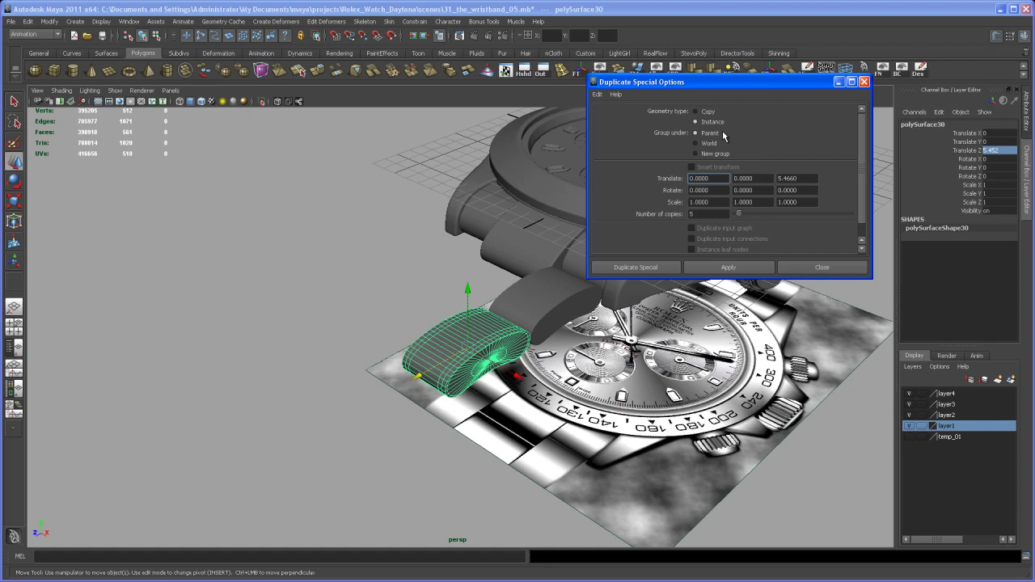
click(695, 112)
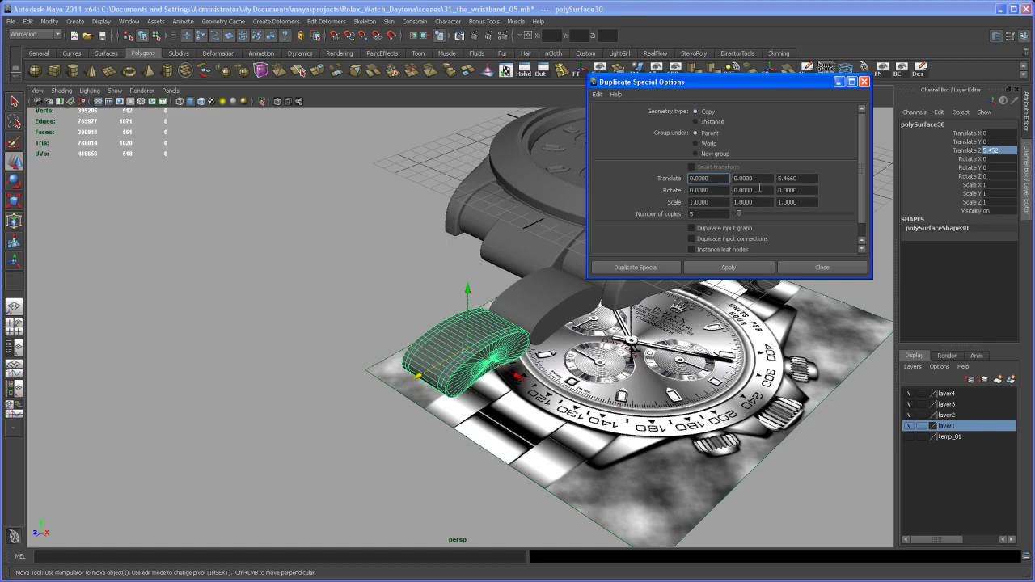
double_click(801, 178)
click(712, 268)
click(821, 266)
Step: Select all six links of the side row and group them
alt+right_drag(766, 308, 483, 350)
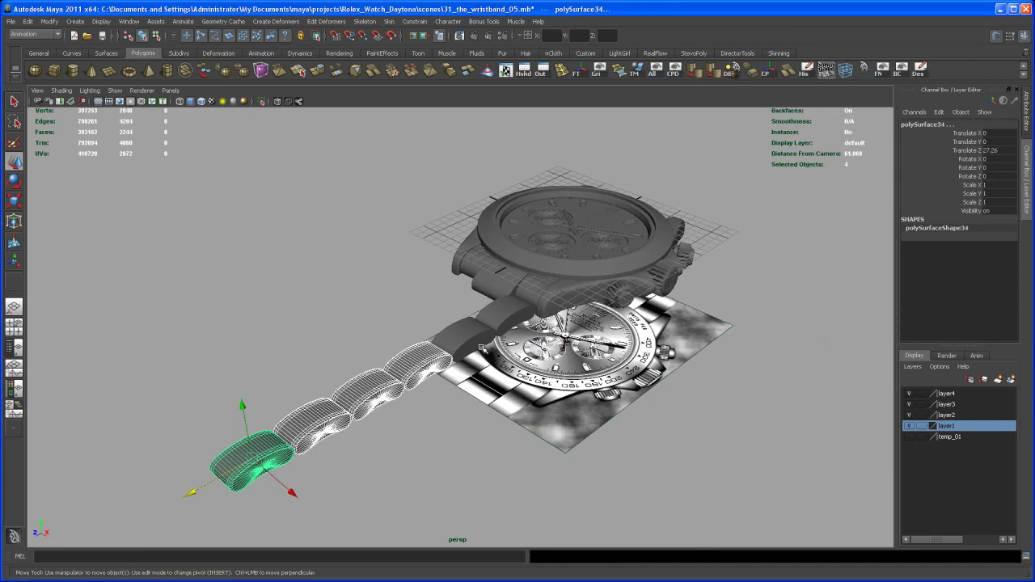
click(474, 478)
alt+drag(475, 481, 384, 424)
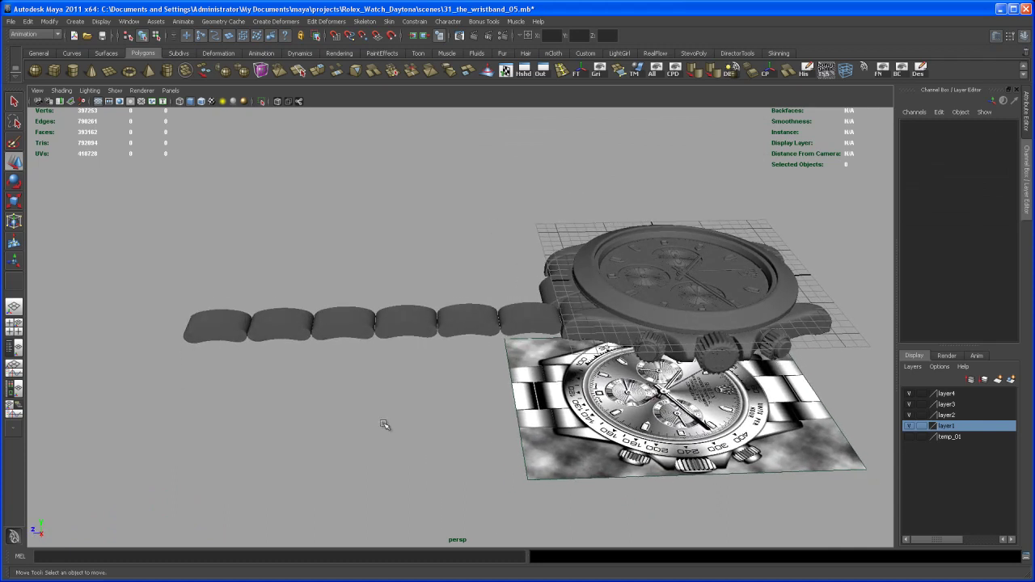
drag(265, 327, 512, 334)
alt+drag(500, 422, 621, 369)
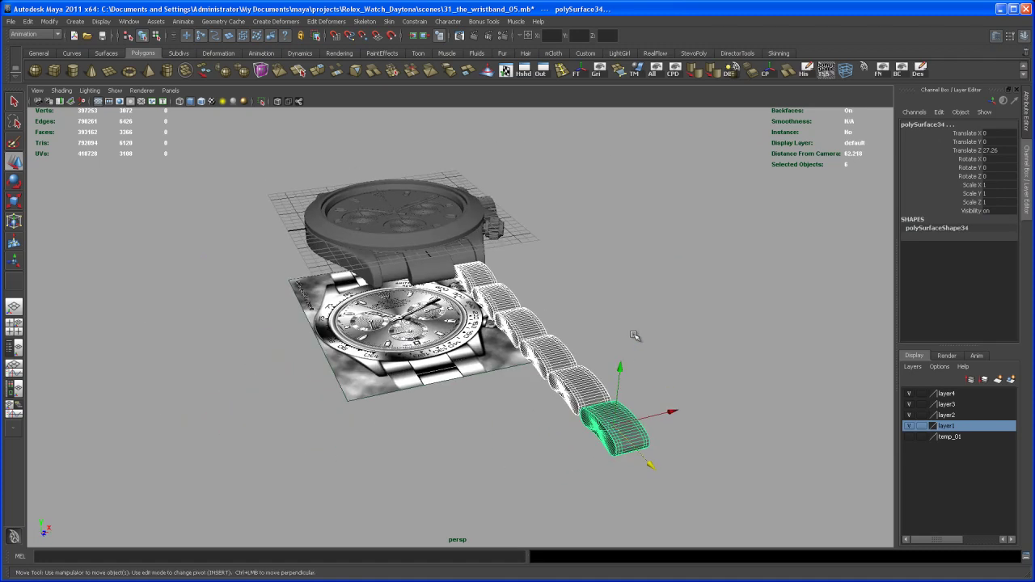
key(ctrl+g)
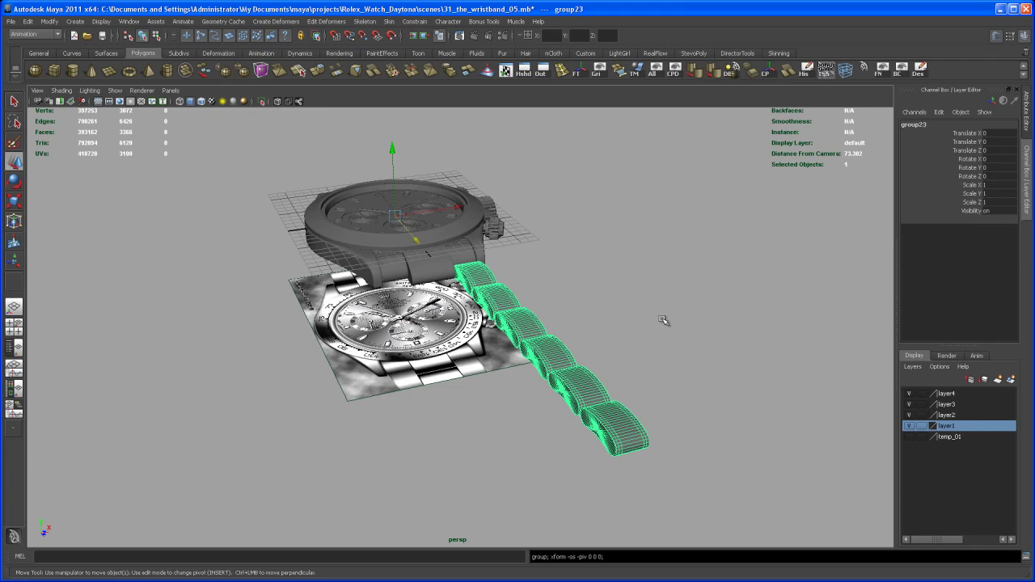
Step: Duplicate the link group and mirror the copy to the opposite side of the band with Scale X set to -1
alt+drag(663, 321, 648, 336)
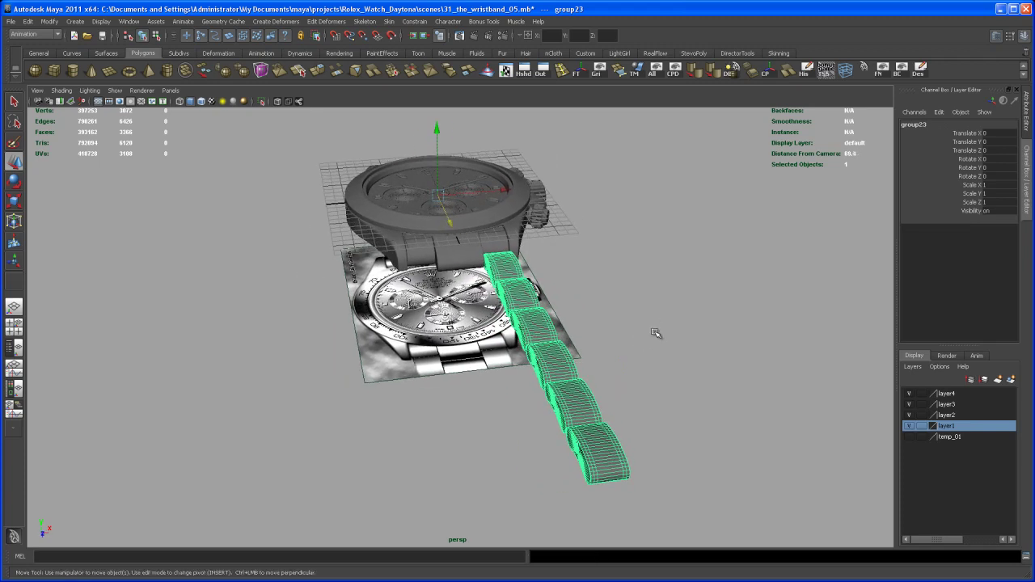
key(ctrl+d)
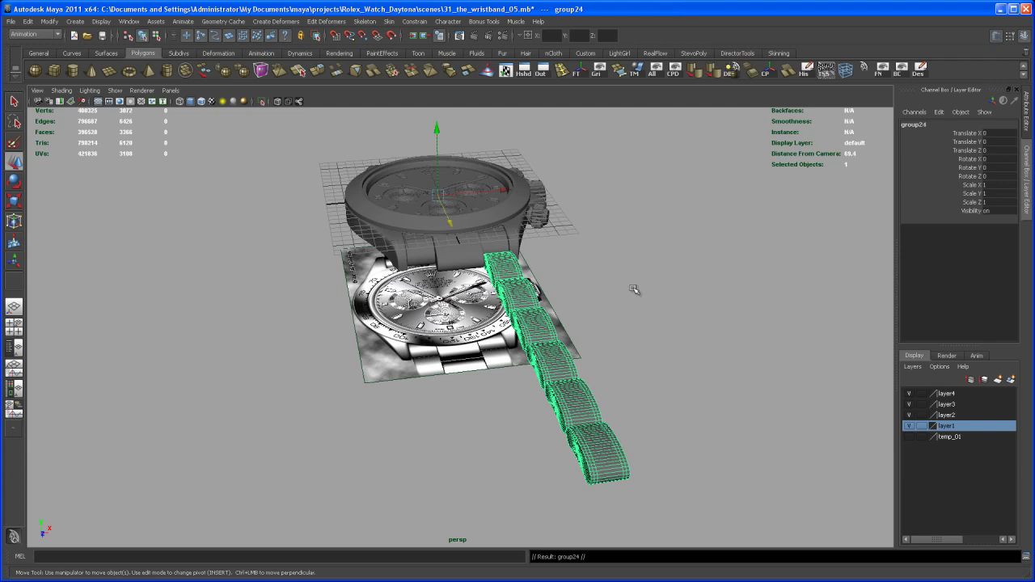
key(r)
drag(533, 187, 348, 218)
double_click(1007, 184)
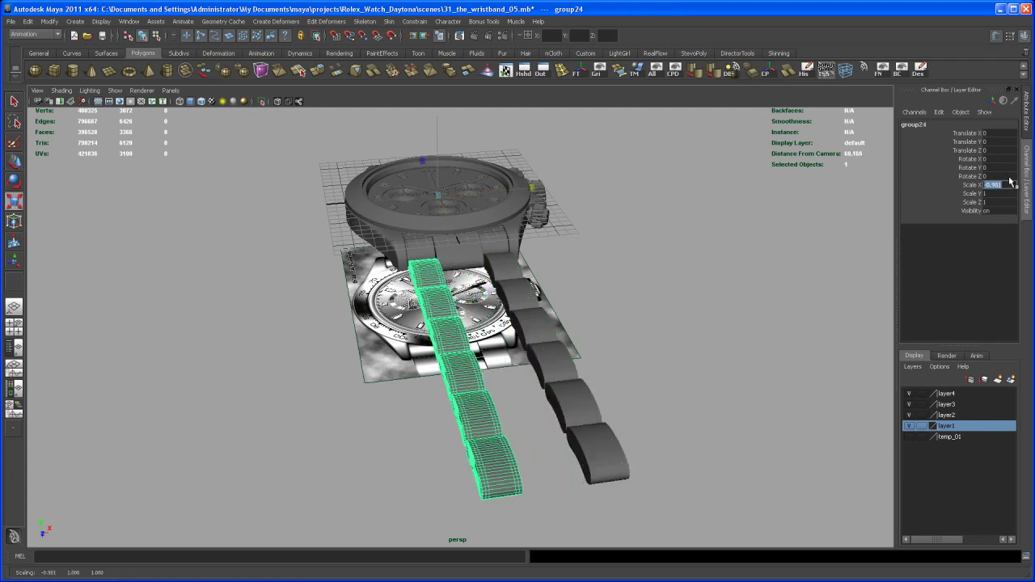
text(-1)
key(Return)
alt+drag(631, 270, 776, 275)
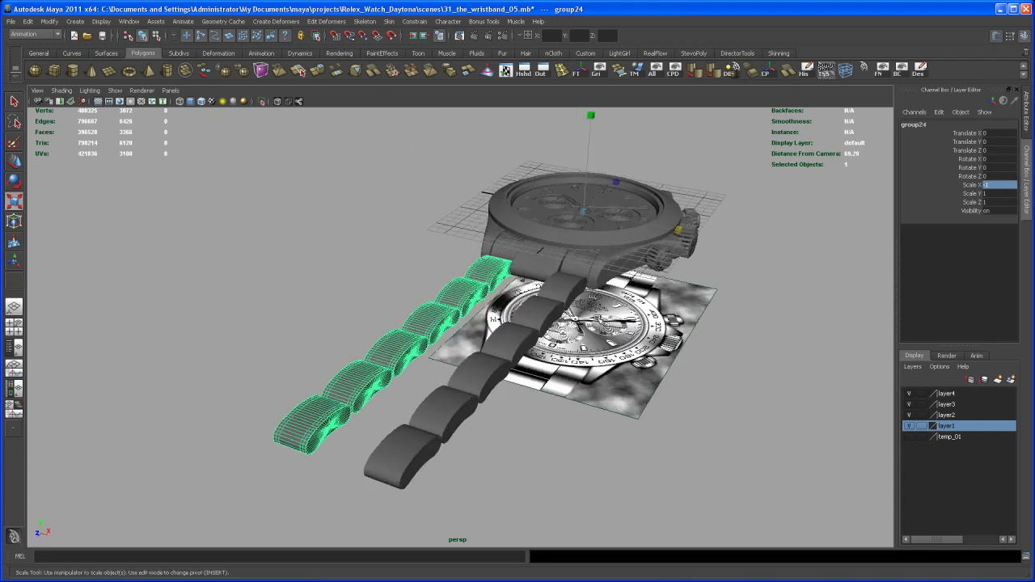
alt+drag(611, 339, 584, 355)
click(574, 459)
alt+drag(589, 406, 528, 419)
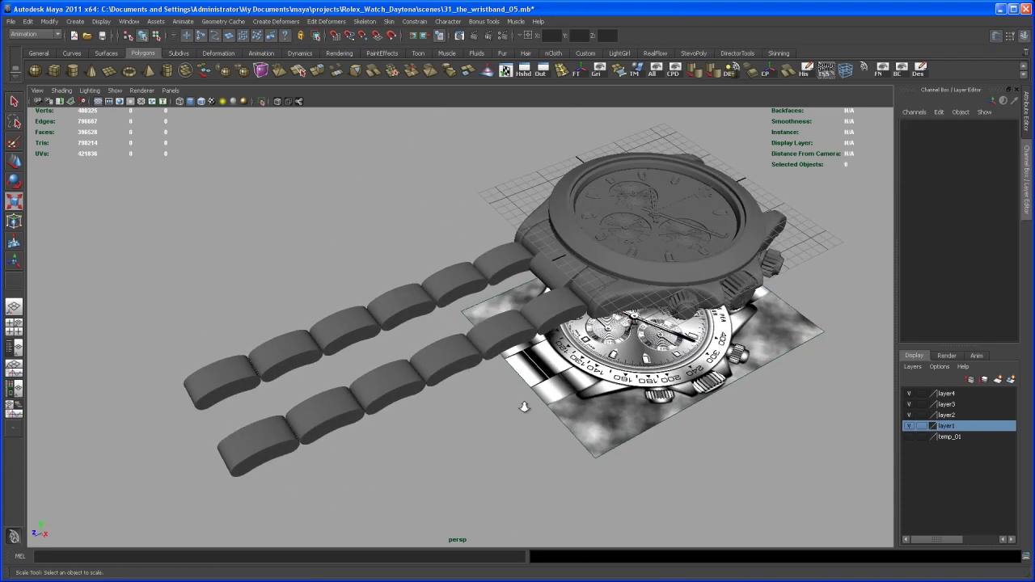
Step: Duplicate the side-row link nearest the watch case and move the copy to the band's centre, about -3.716 along X
alt+right_drag(525, 406, 599, 380)
alt+drag(521, 279, 517, 349)
click(575, 297)
alt+right_drag(518, 350, 558, 380)
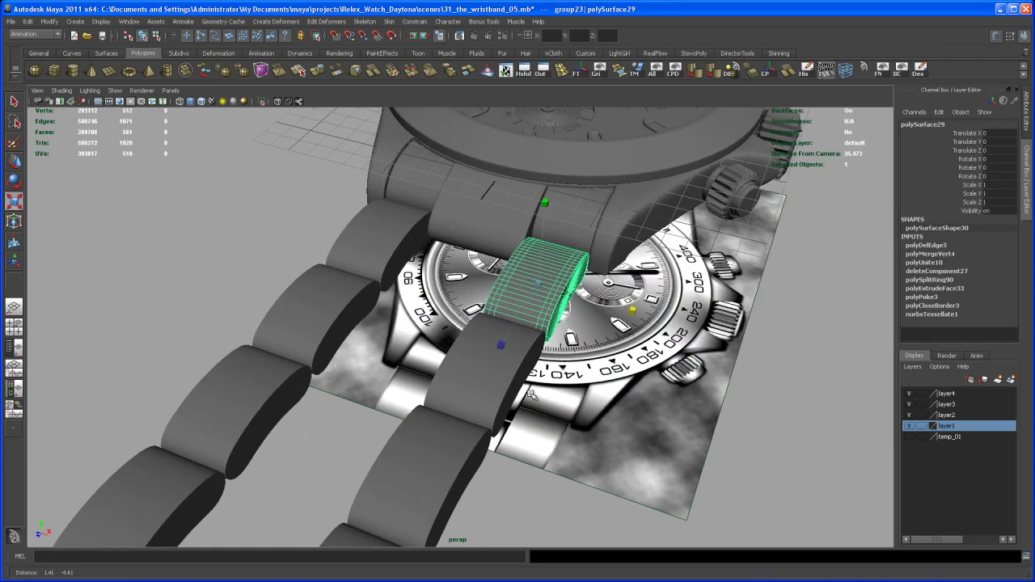
alt+drag(517, 384, 532, 405)
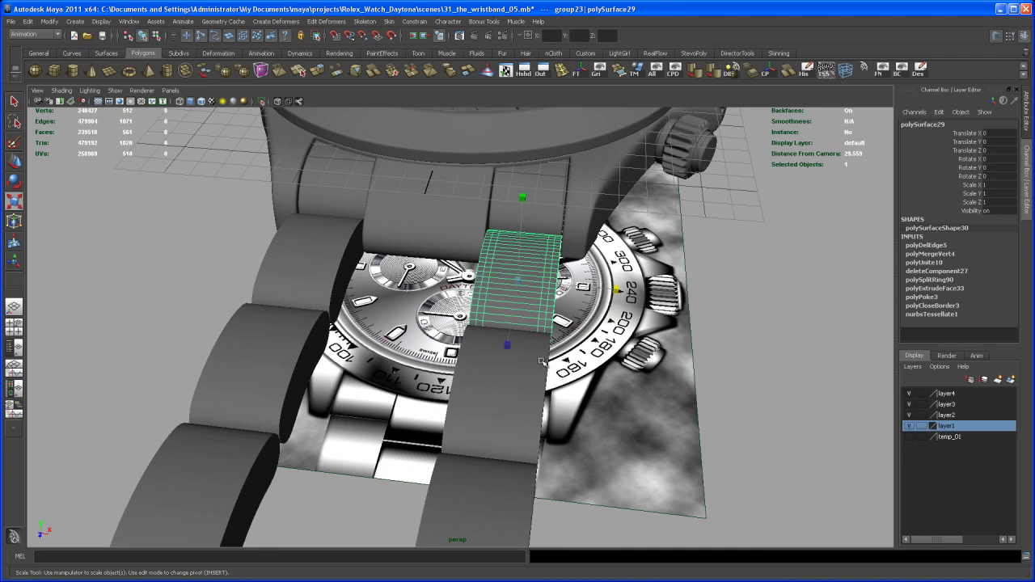
key(ctrl+d)
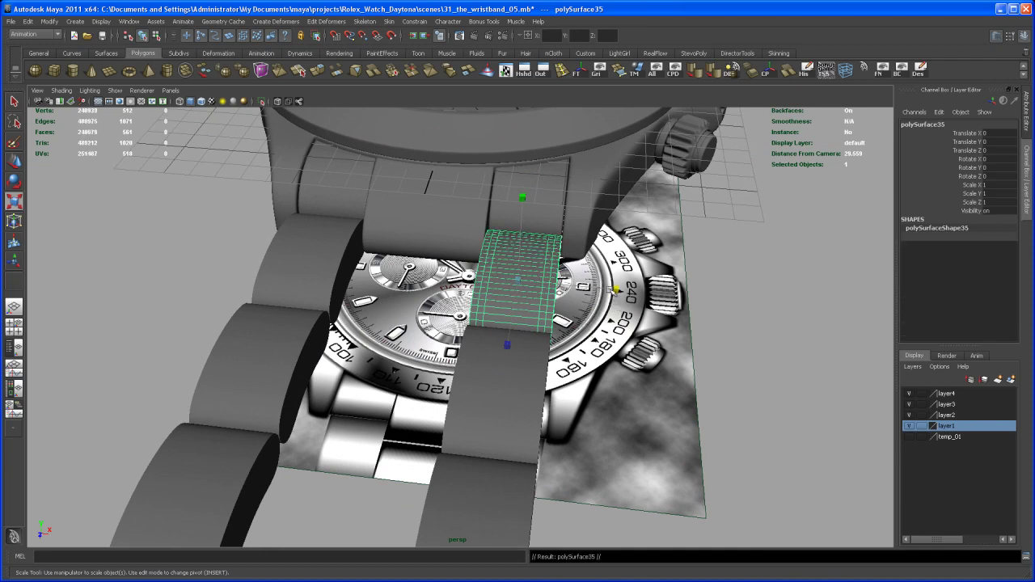
key(w)
drag(587, 284, 490, 281)
alt+right_drag(492, 323, 512, 344)
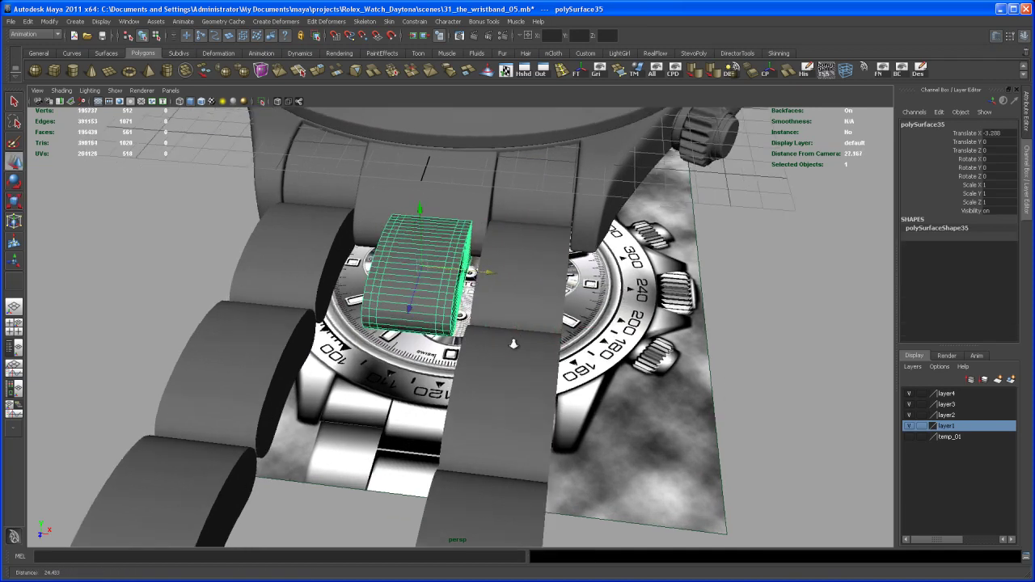
alt+middle_drag(513, 344, 535, 408)
drag(503, 329, 485, 319)
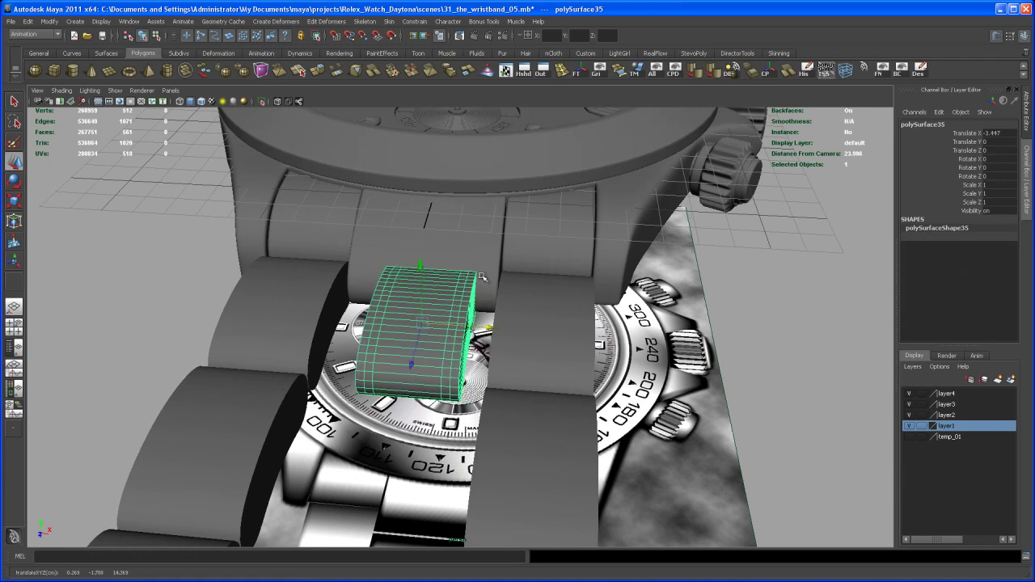
middle_click(424, 229)
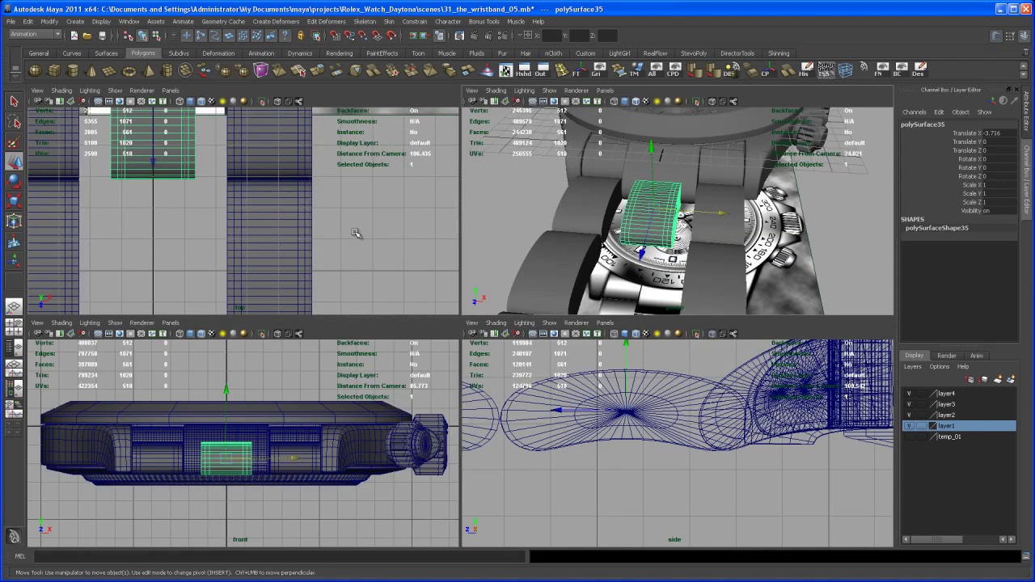
Step: In the top view, move the centre link about 1.187 along Z to sit just behind the case's middle end piece
key(space)
key(space)
alt+middle_drag(289, 246, 429, 256)
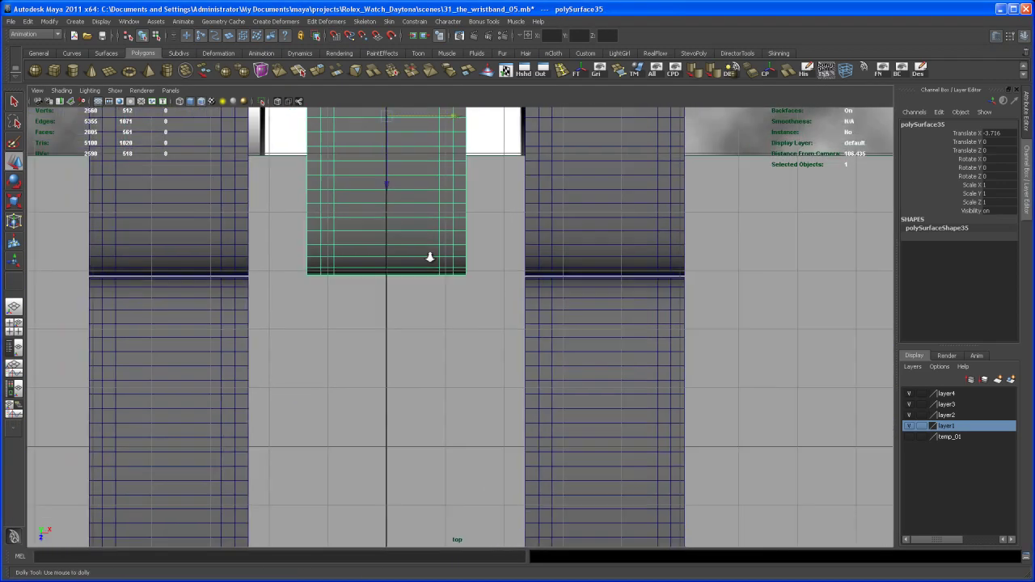
alt+right_drag(429, 257, 414, 258)
alt+middle_drag(413, 258, 441, 264)
alt+right_drag(441, 264, 395, 240)
alt+middle_drag(395, 240, 420, 259)
drag(460, 281, 461, 329)
alt+right_drag(461, 328, 496, 416)
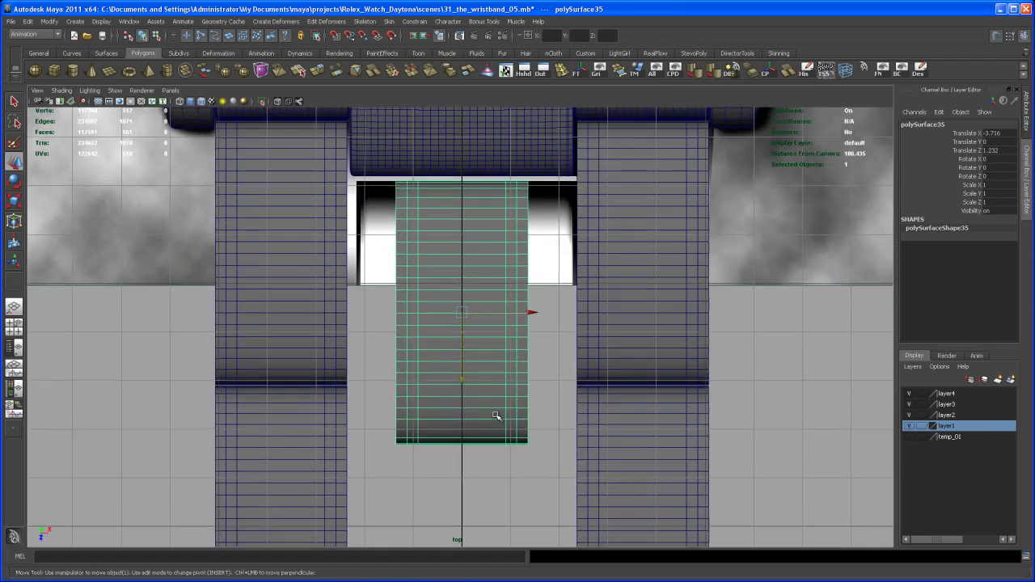
mouse_move(466, 390)
mouse_down()
mouse_move(462, 429)
mouse_move(462, 375)
mouse_up()
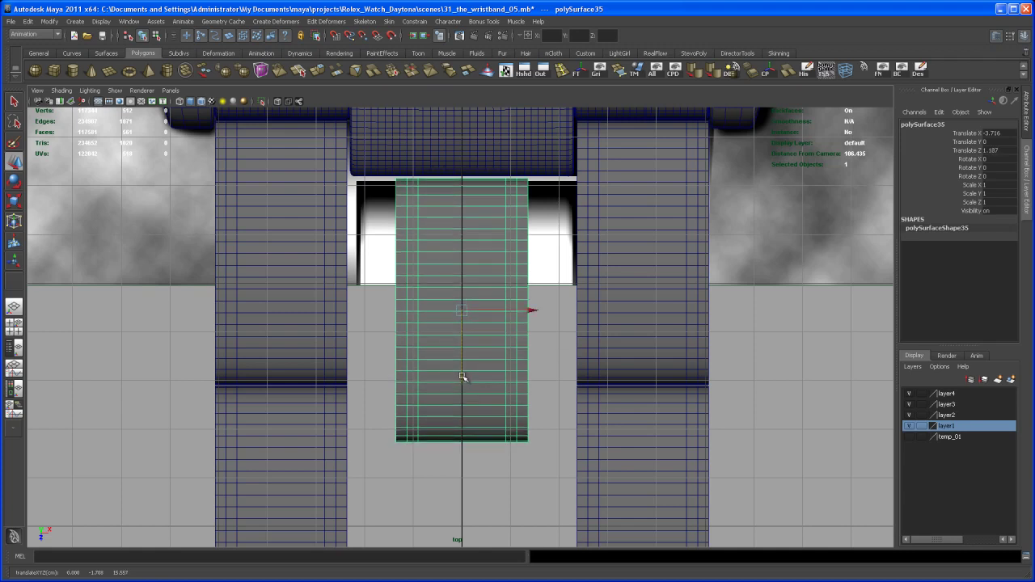
Step: Widen the centre link to fill the gap between the side rows, with Scale X about 1.711
scroll(555, 363, down, 2)
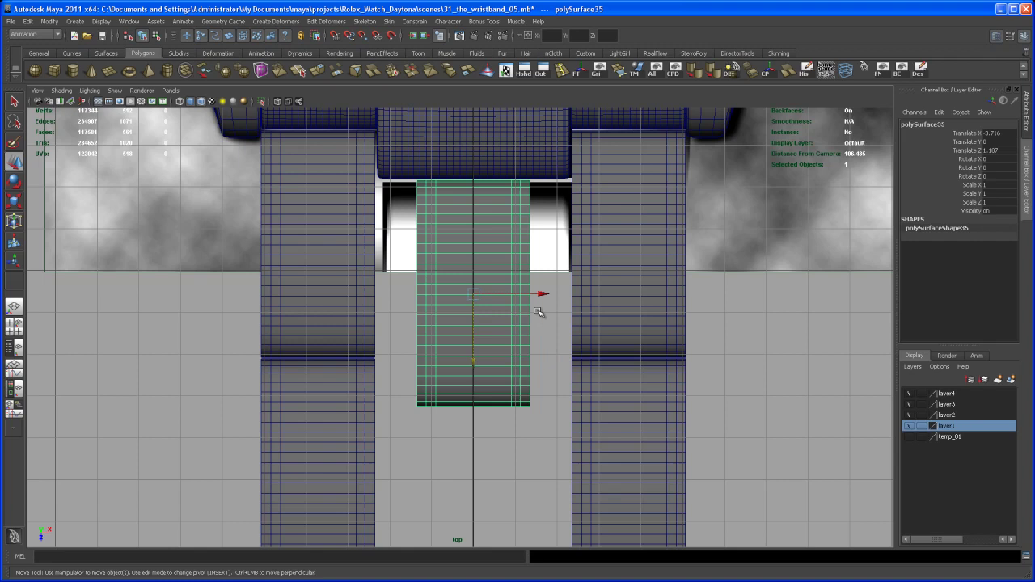
key(r)
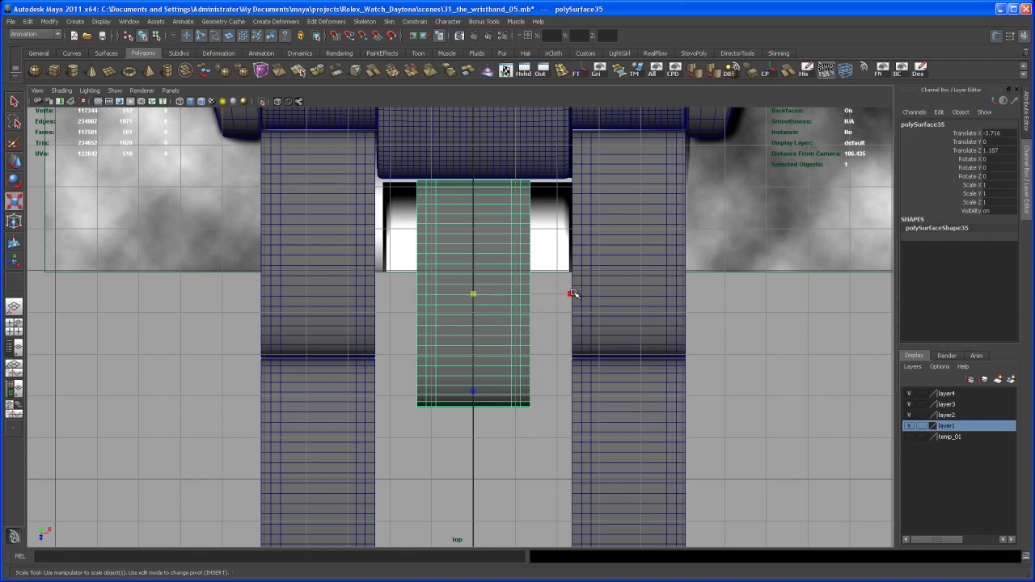
mouse_move(571, 293)
mouse_down()
mouse_move(627, 291)
mouse_move(579, 295)
mouse_up()
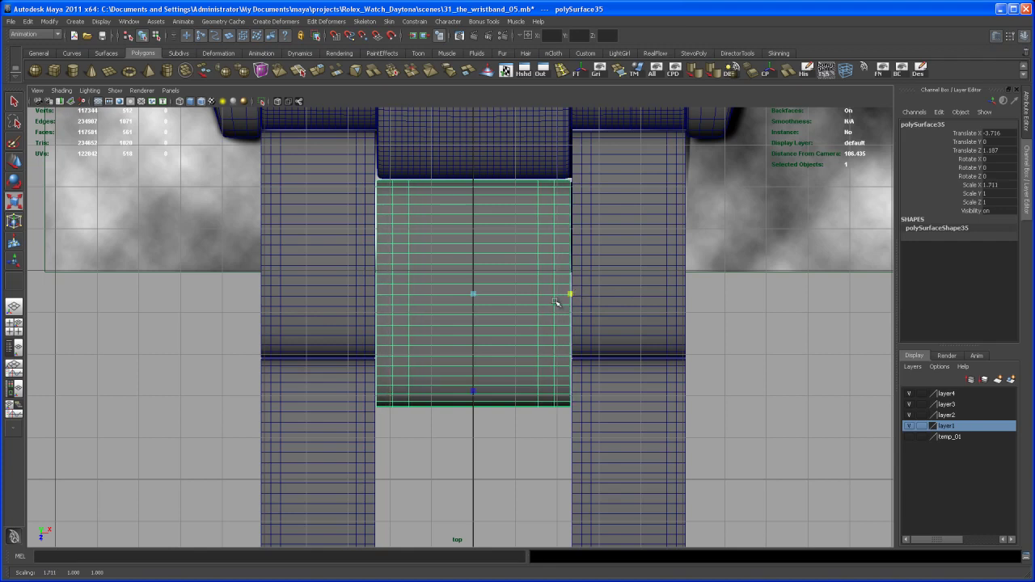
Step: Examine in perspective how the widened centre link fits between the side links and against the case
key(space)
key(space)
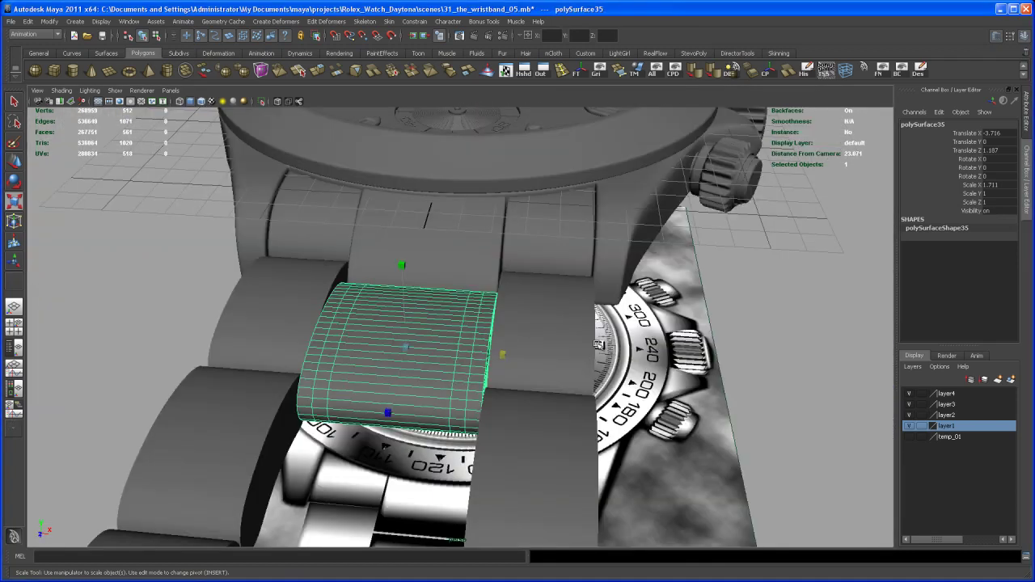
mouse_move(599, 345)
alt+mouse_down()
mouse_move(618, 356)
mouse_move(589, 345)
alt+mouse_up()
alt+right_drag(589, 344, 635, 312)
alt+middle_drag(514, 268, 524, 254)
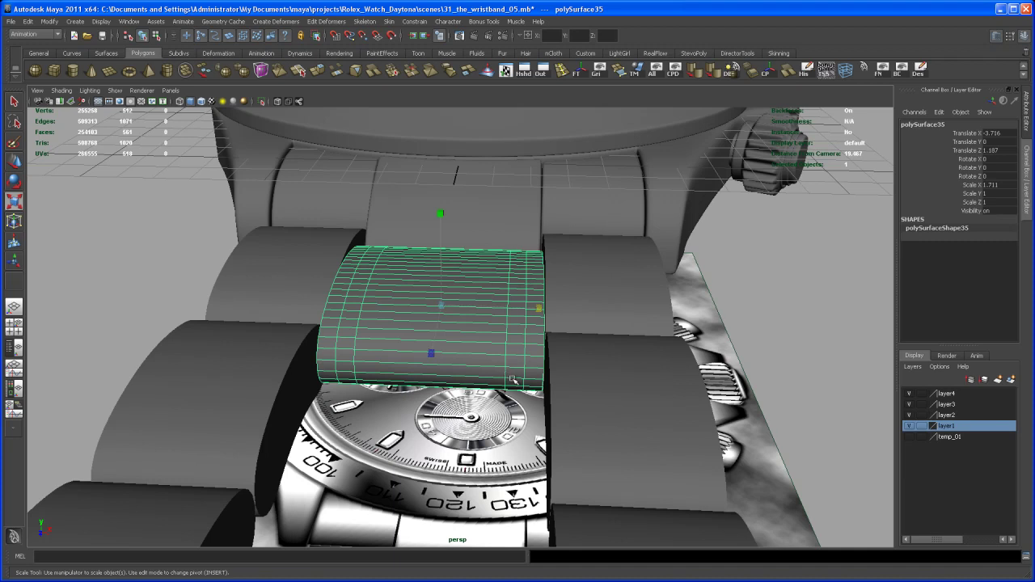
click(765, 309)
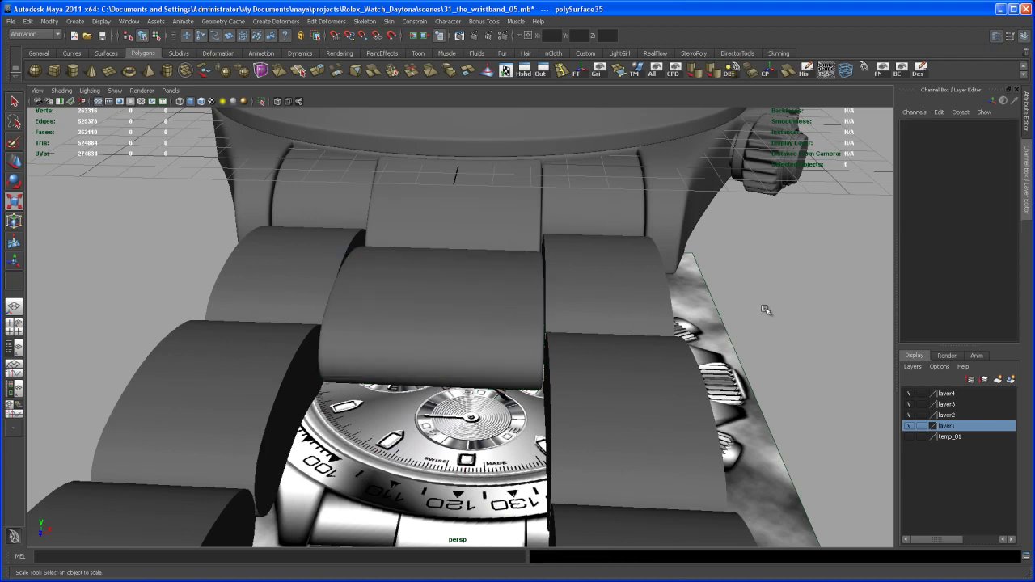
alt+drag(764, 309, 807, 307)
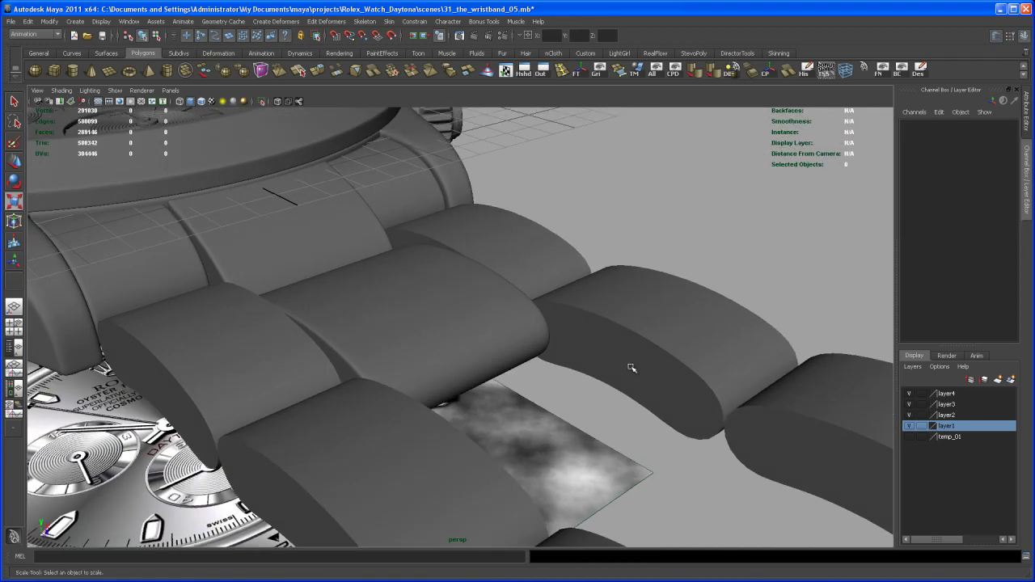
alt+drag(633, 365, 479, 316)
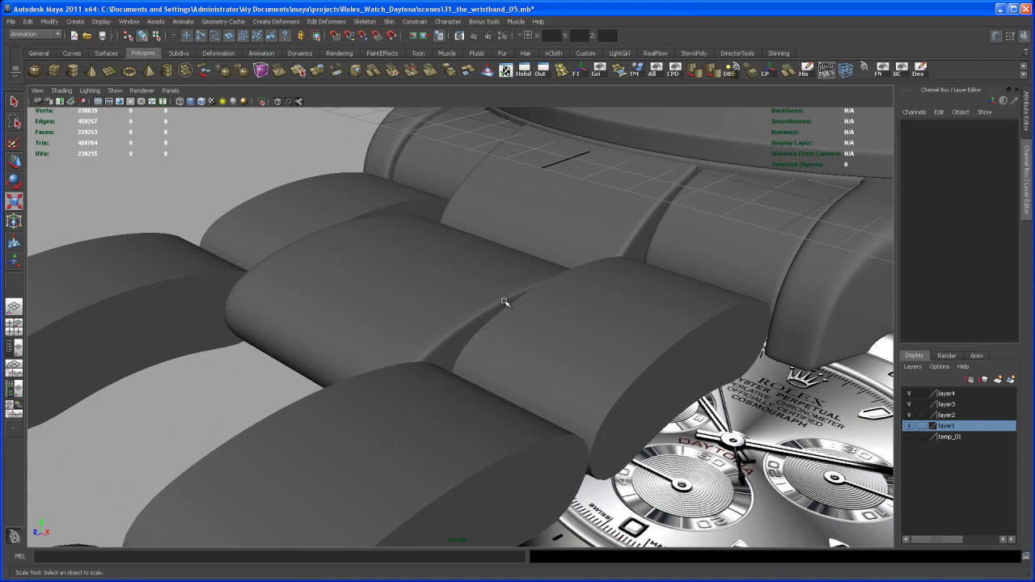
alt+drag(536, 347, 577, 351)
click(587, 373)
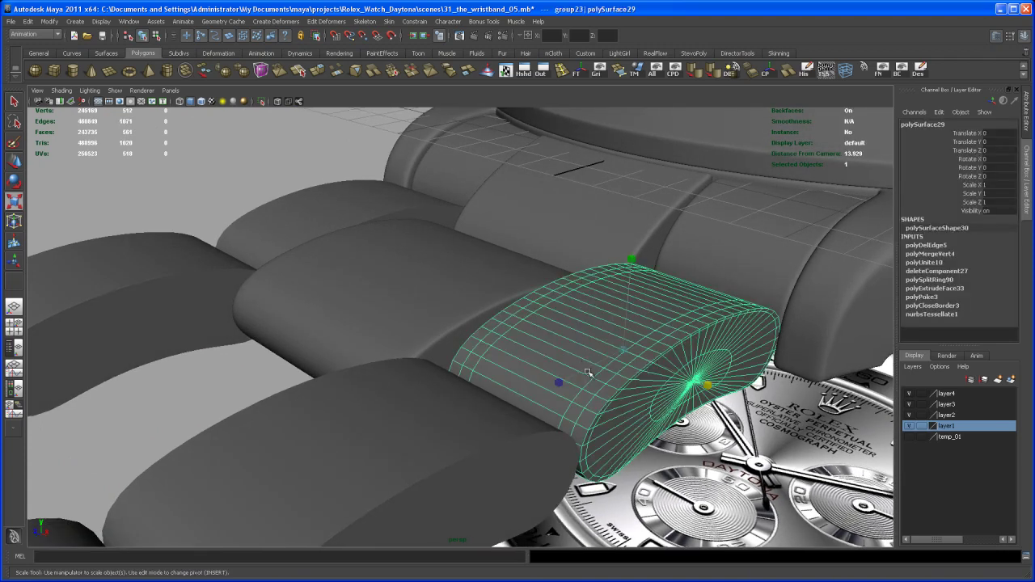
click(756, 444)
alt+drag(756, 444, 628, 380)
Step: Freeze the centre link's transformations and make four copies with Duplicate Special, each offset 5.452 along Z
click(458, 313)
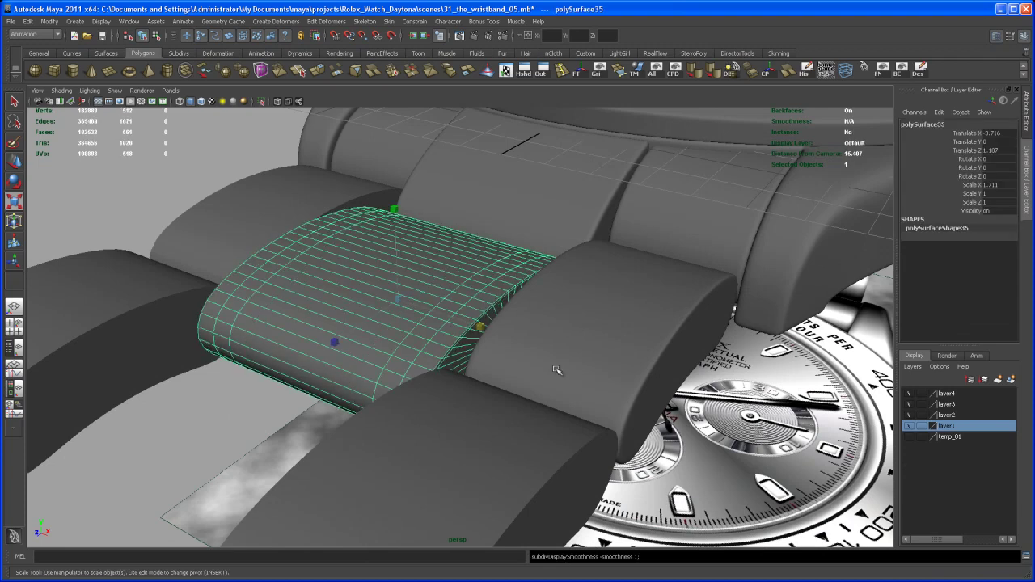
alt+drag(555, 370, 484, 361)
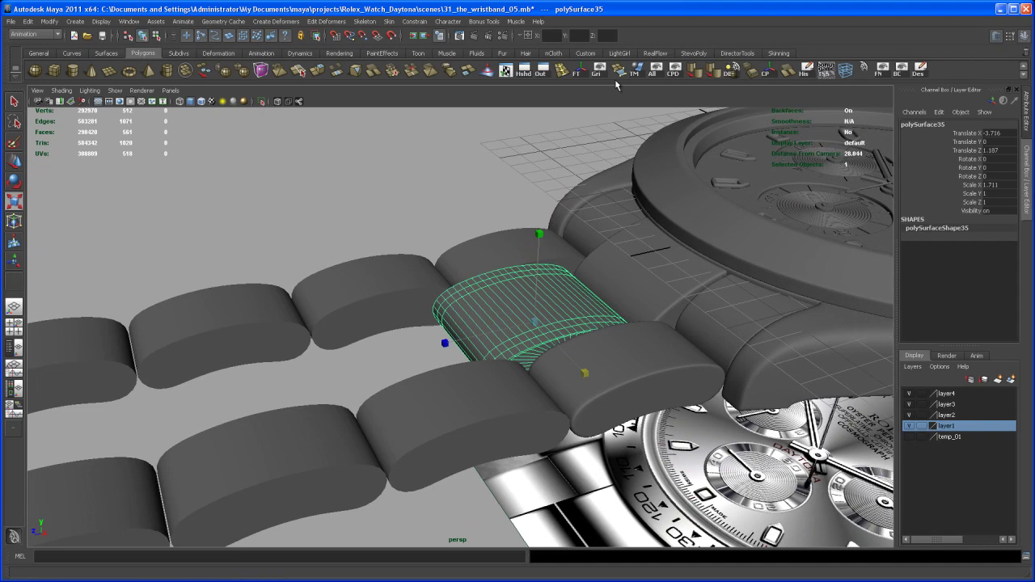
click(579, 74)
alt+right_drag(534, 304, 459, 276)
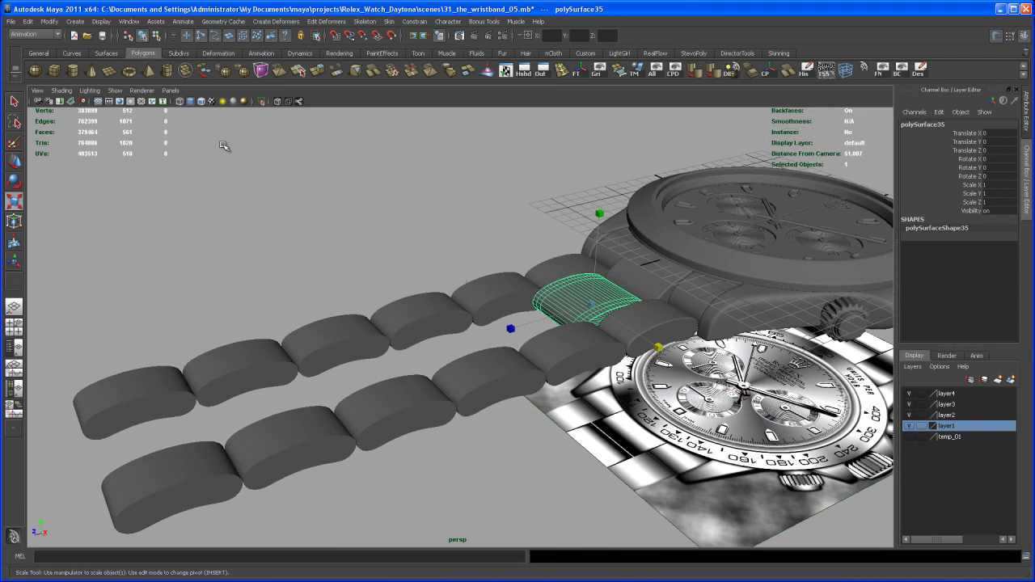
click(27, 21)
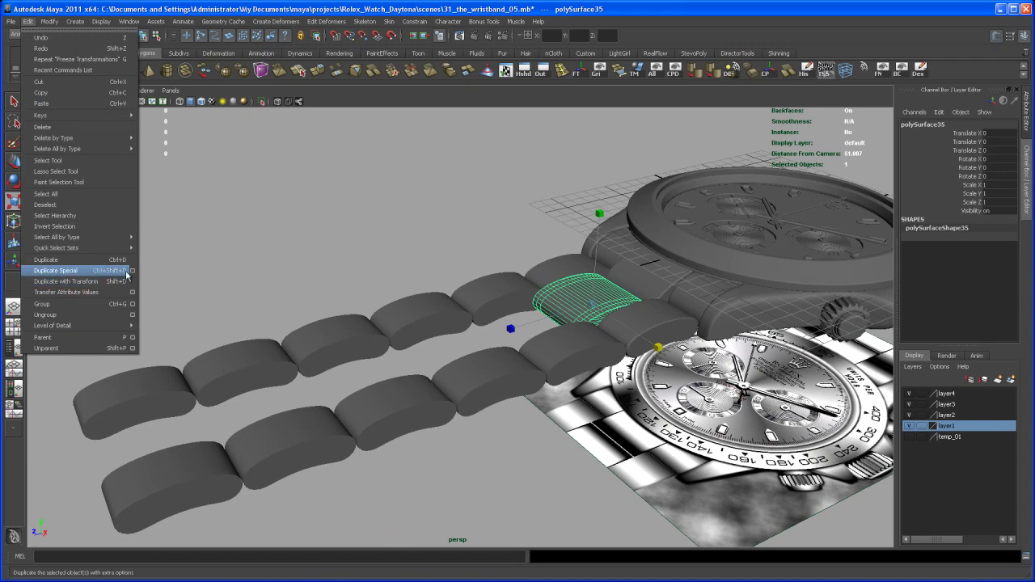
click(132, 271)
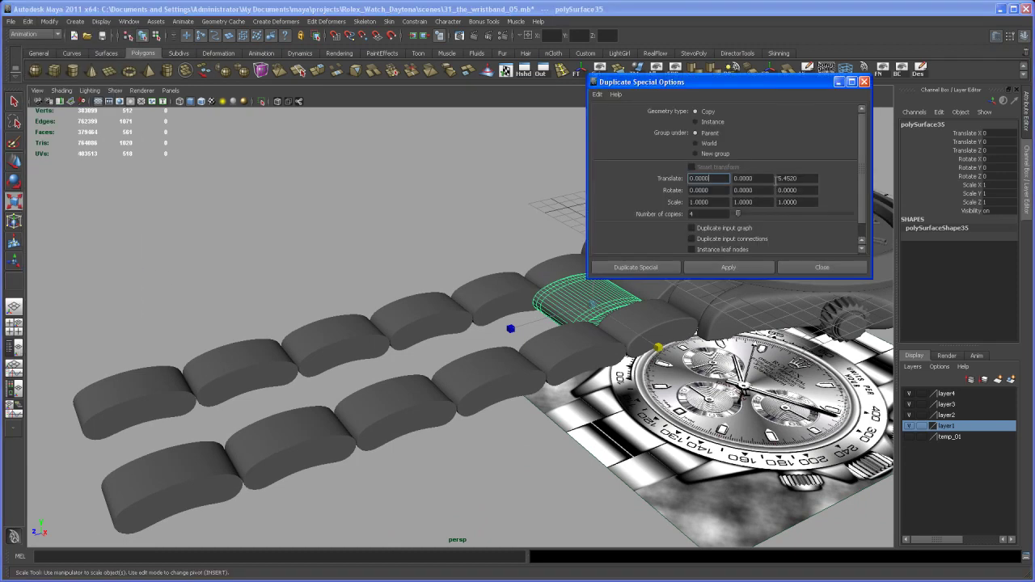
click(730, 267)
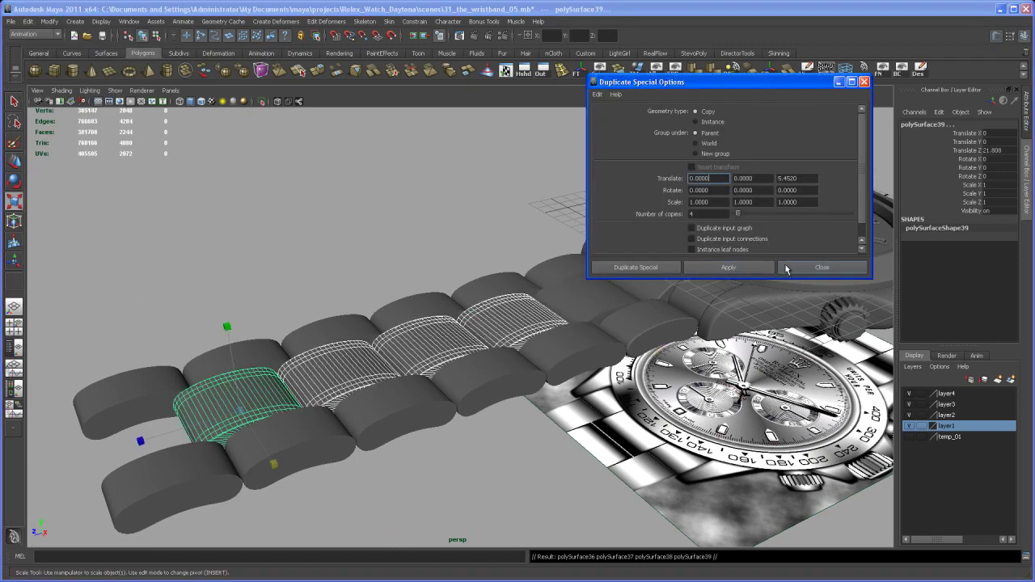
click(800, 271)
Step: Select all the wristband links in the centre row and both side rows
alt+drag(563, 373, 540, 392)
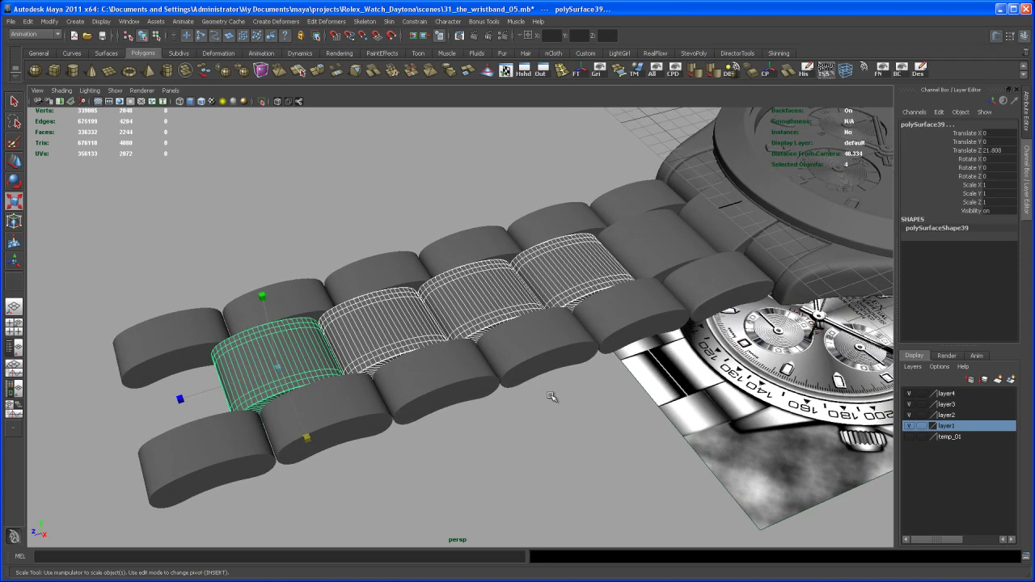
alt+right_drag(551, 396, 518, 380)
alt+drag(530, 393, 503, 349)
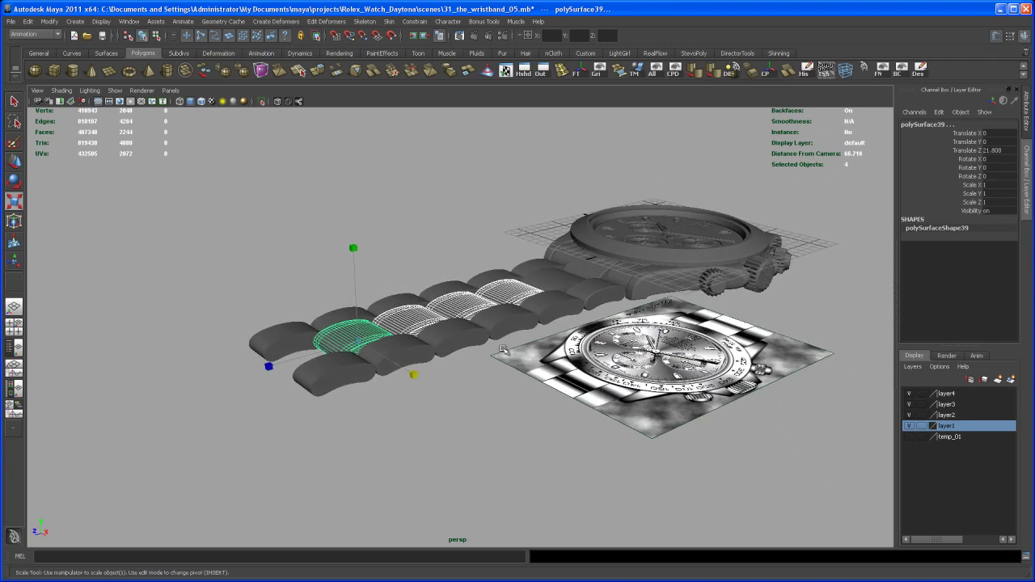
alt+drag(314, 355, 315, 382)
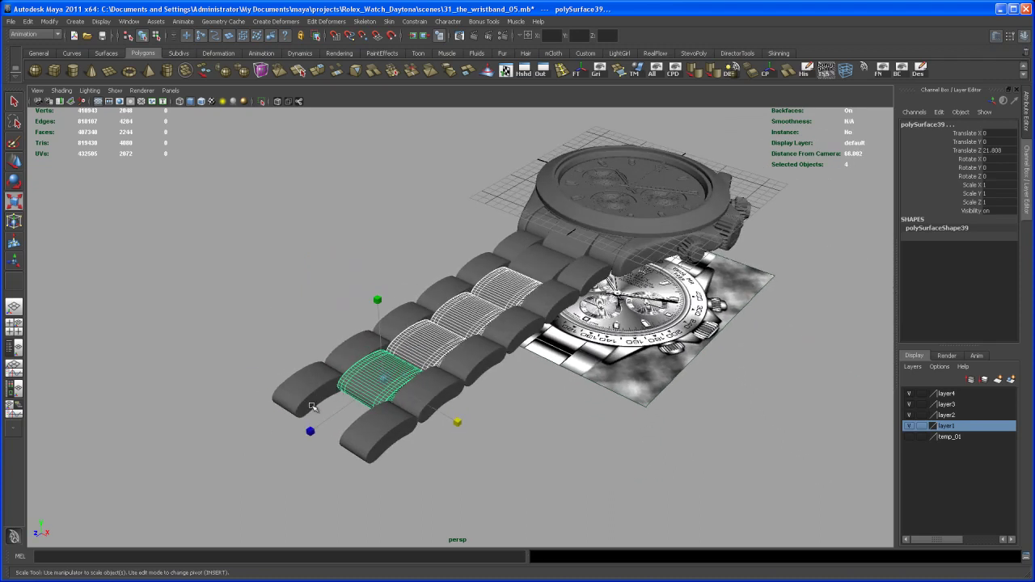
click(514, 414)
alt+drag(515, 414, 444, 407)
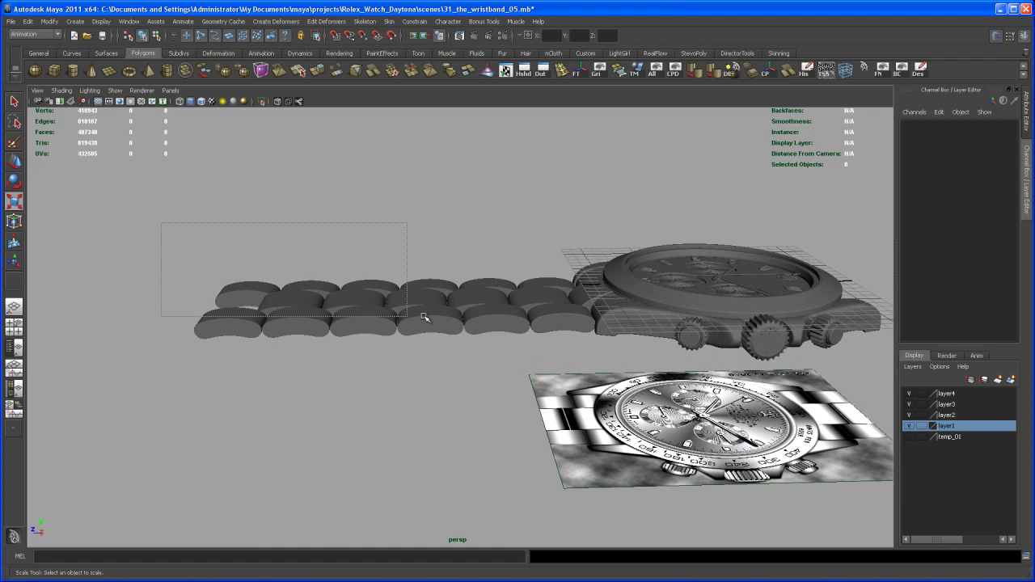
drag(424, 318, 472, 360)
click(489, 354)
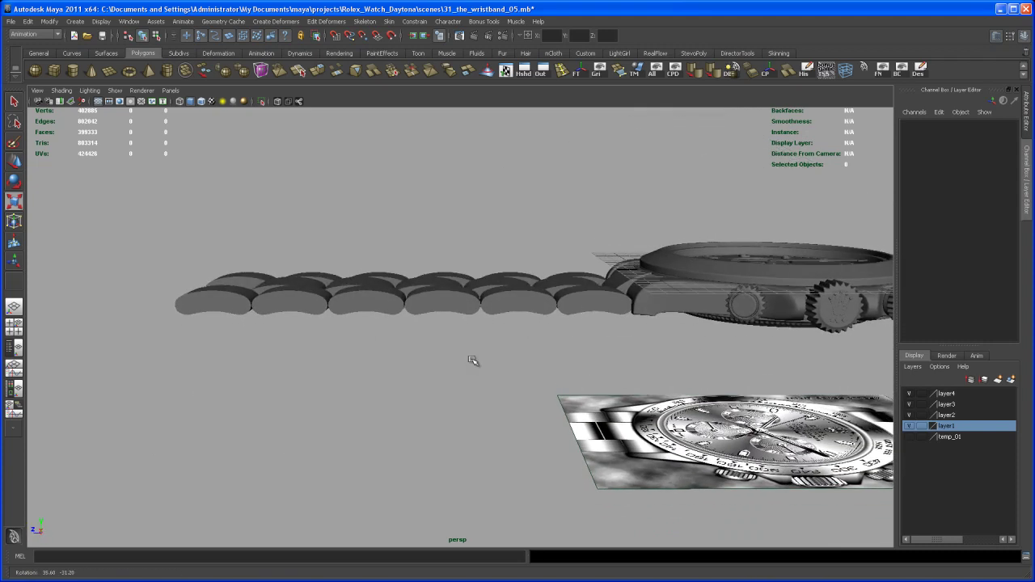
key(r)
drag(186, 244, 578, 358)
alt+right_drag(578, 358, 515, 328)
alt+drag(515, 328, 527, 337)
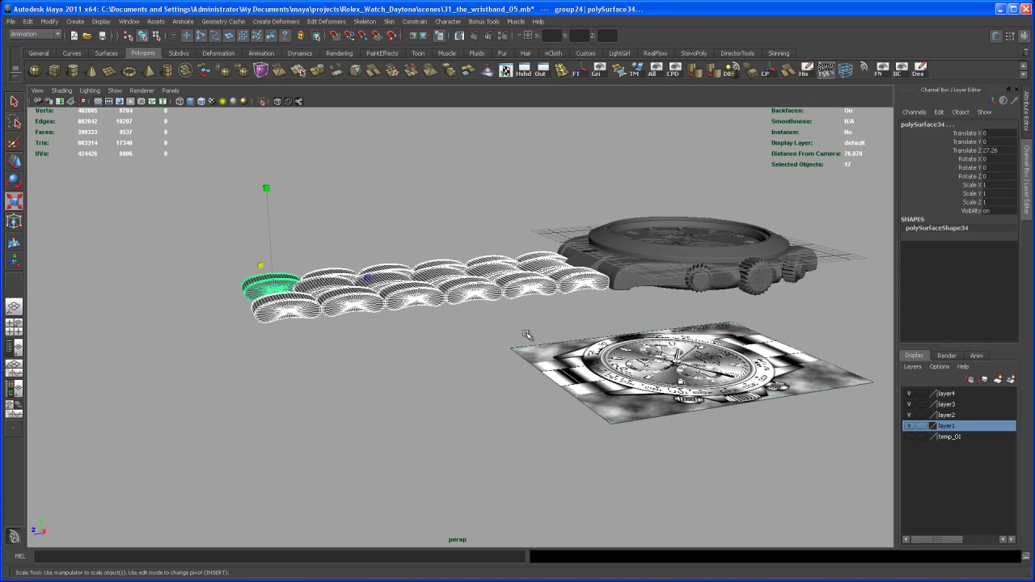
Step: Group the selected wristband links and center the group's pivot
alt+middle_drag(527, 337, 501, 353)
alt+drag(501, 353, 512, 340)
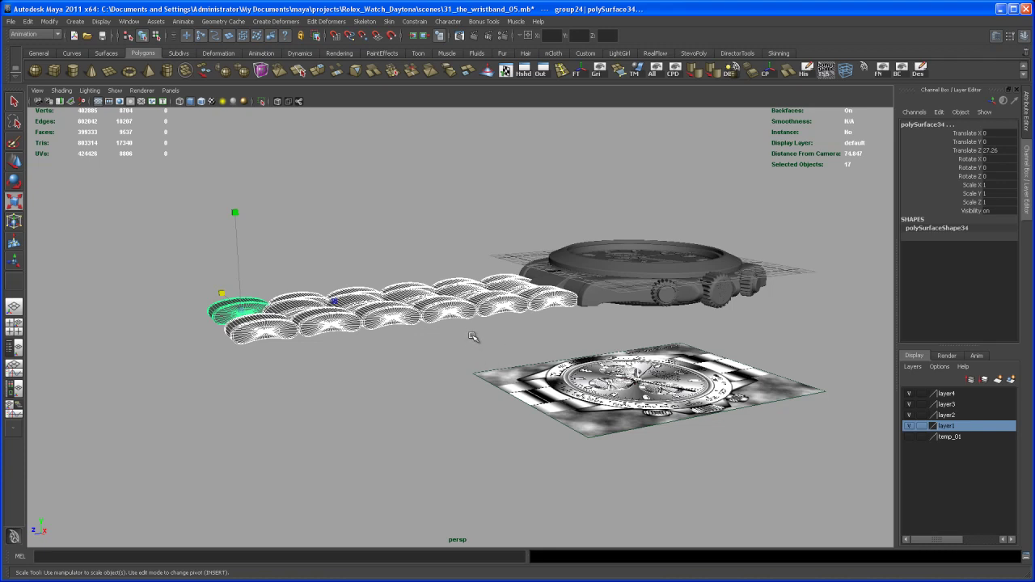
alt+drag(476, 329, 483, 406)
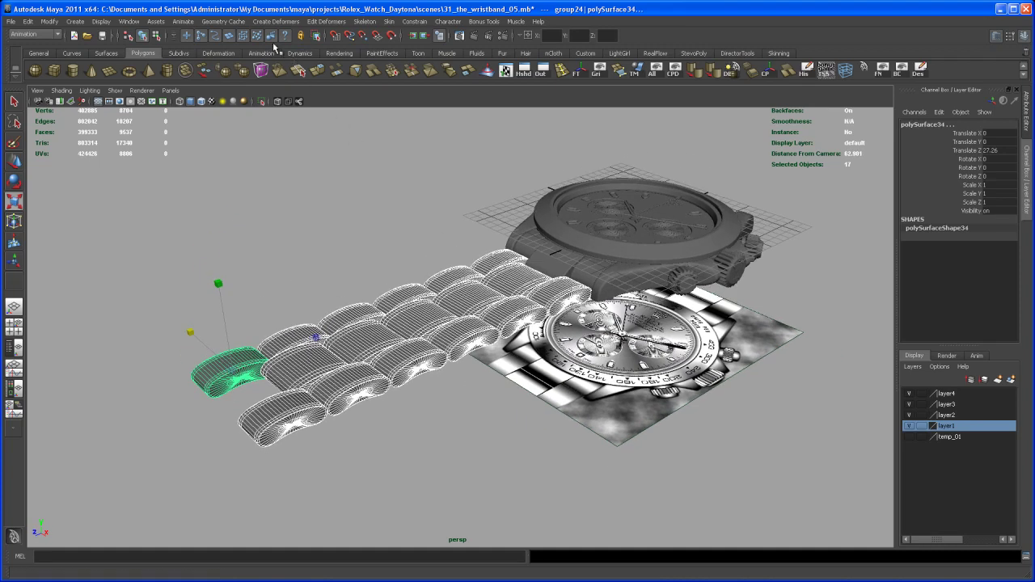
alt+drag(490, 394, 447, 409)
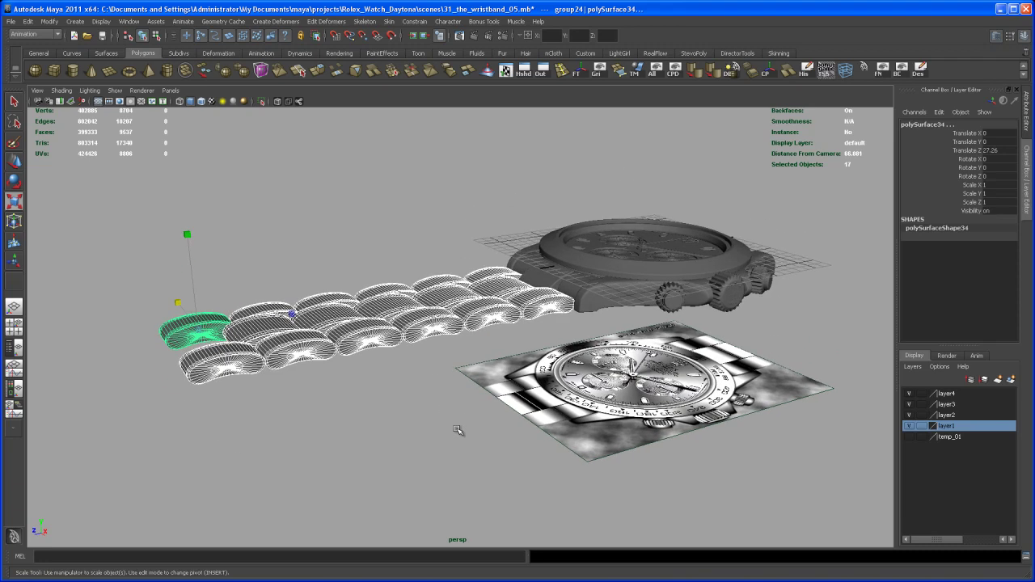
key(ctrl+g)
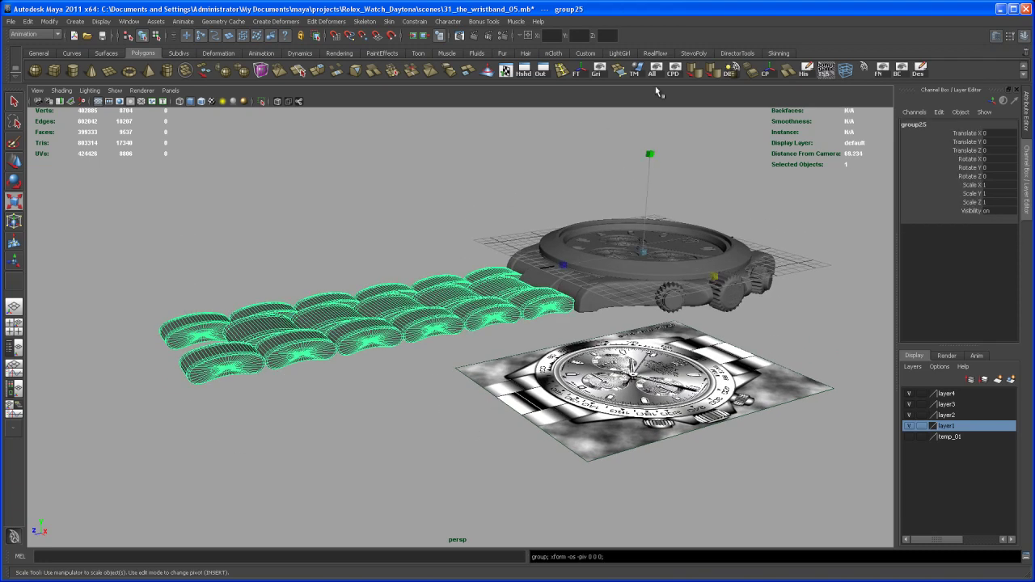
click(766, 72)
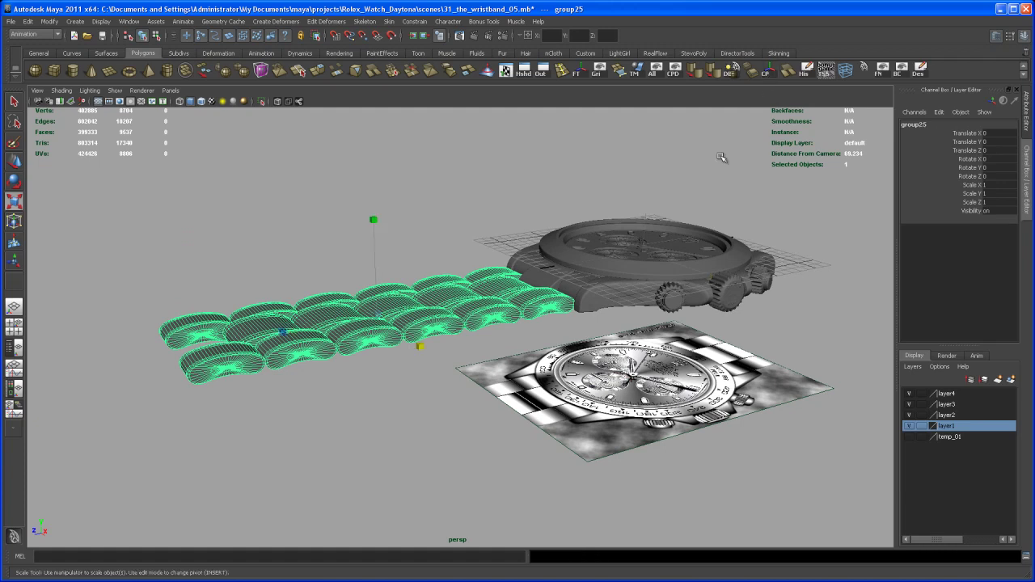
Step: Create a nonlinear Bend deformer on the grouped wristband links
alt+drag(443, 426, 438, 402)
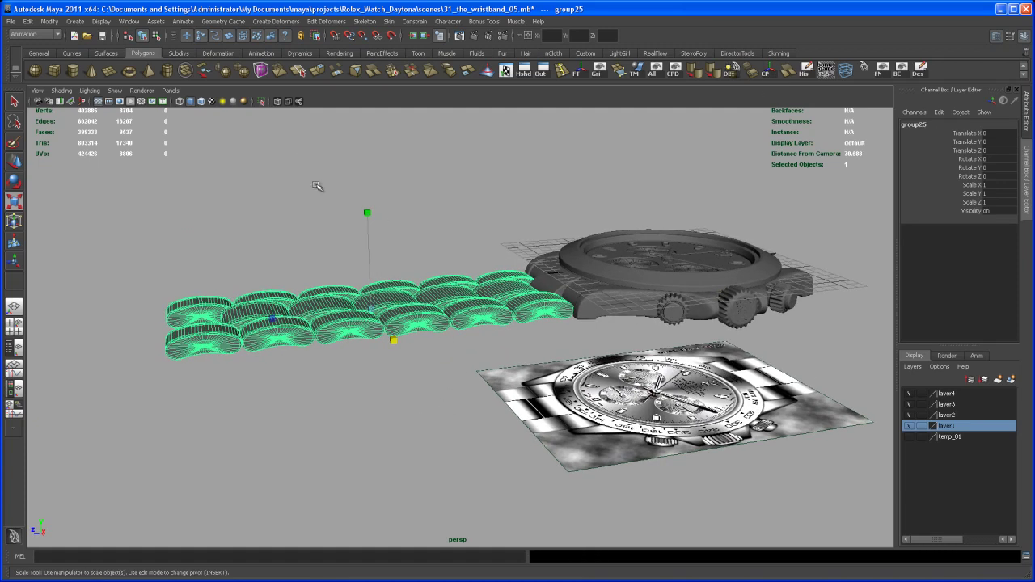
mouse_move(317, 186)
alt+mouse_down()
mouse_move(300, 197)
mouse_move(307, 189)
alt+mouse_up()
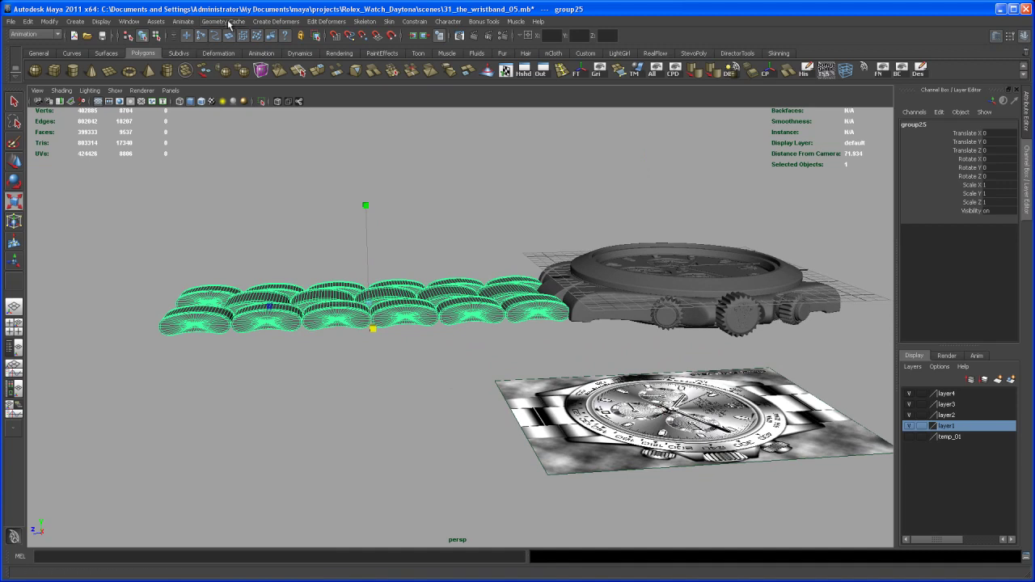
click(275, 21)
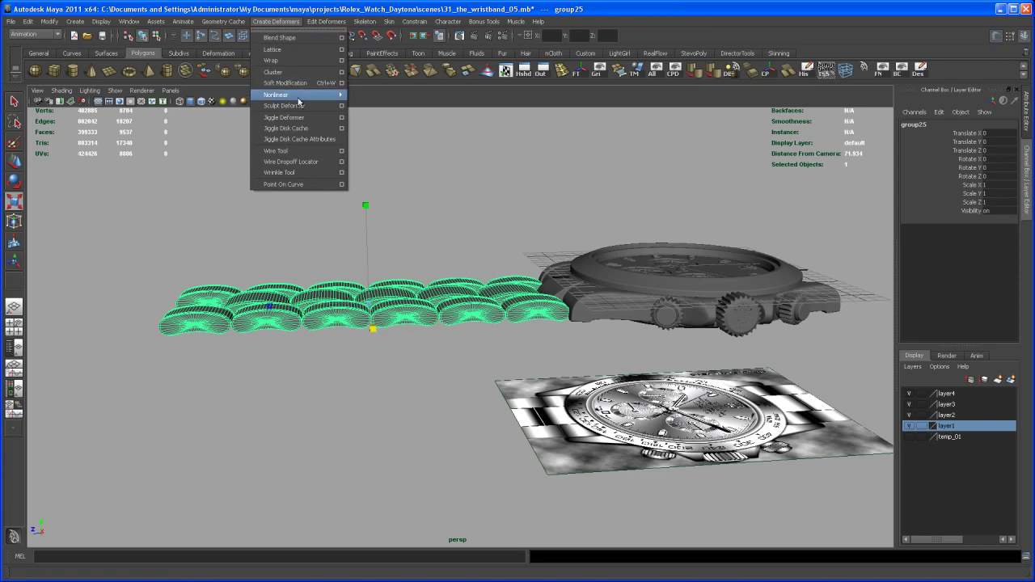
mouse_move(314, 97)
click(367, 104)
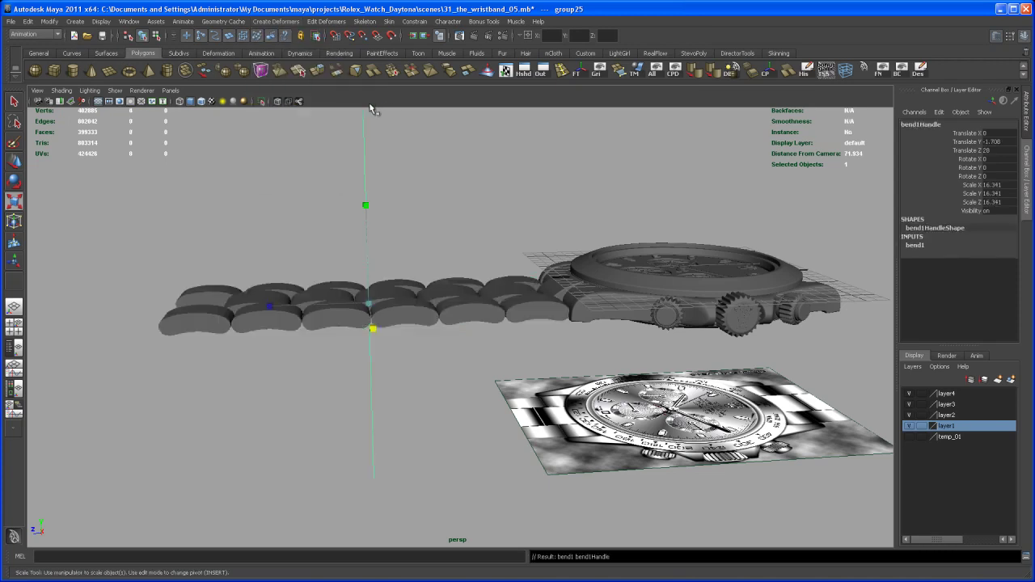
Step: Set the Curvature of the wristband's bend deformer to 0.7
alt+drag(473, 313, 537, 313)
alt+middle_drag(537, 314, 545, 296)
alt+drag(545, 296, 576, 311)
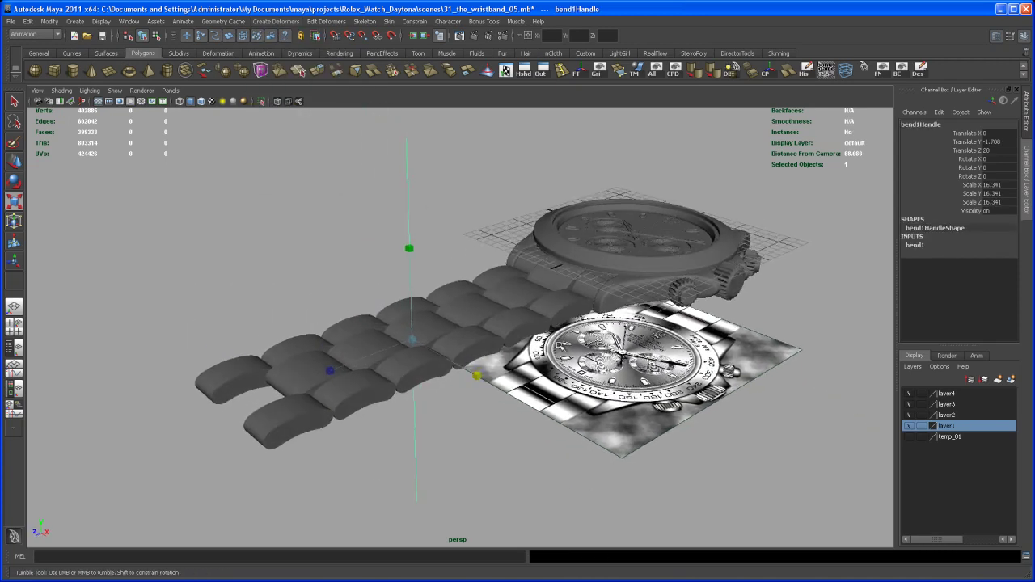
click(922, 245)
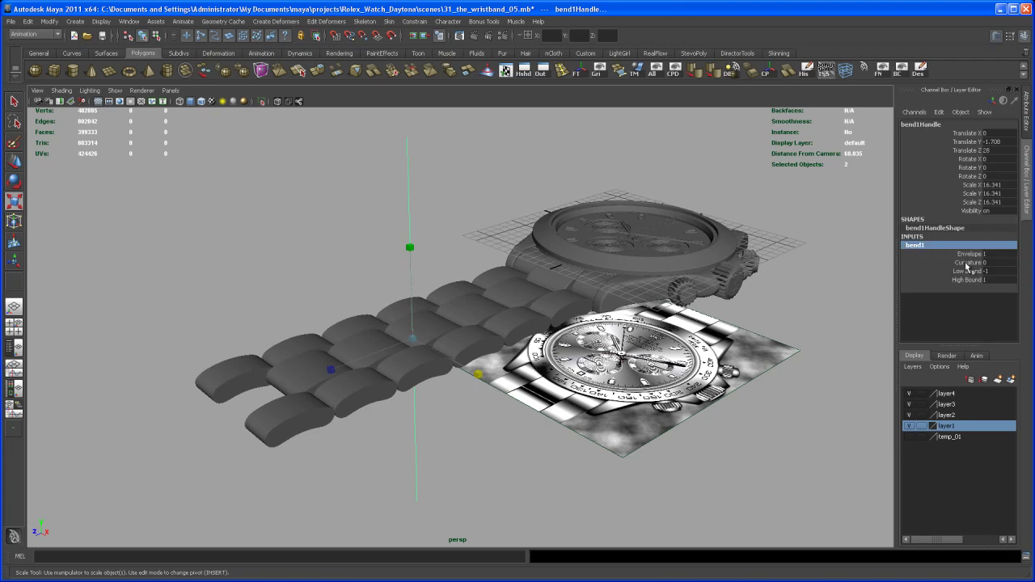
click(967, 265)
middle_drag(695, 334, 701, 335)
mouse_move(701, 335)
alt+mouse_down()
mouse_move(686, 339)
mouse_move(694, 349)
alt+mouse_up()
alt+right_drag(676, 350, 652, 346)
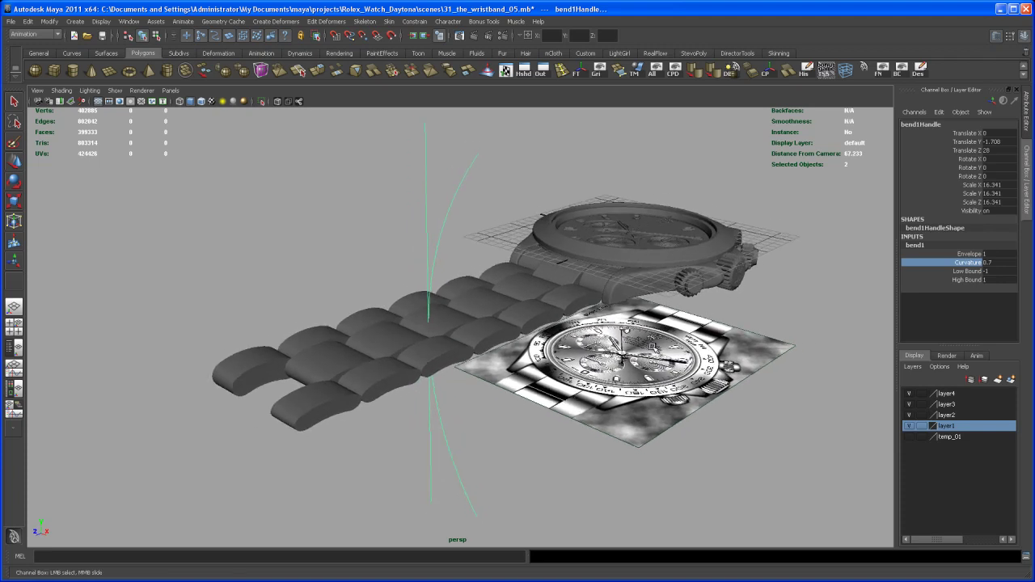
Step: Rotate the bend handle to -90 on Z
key(e)
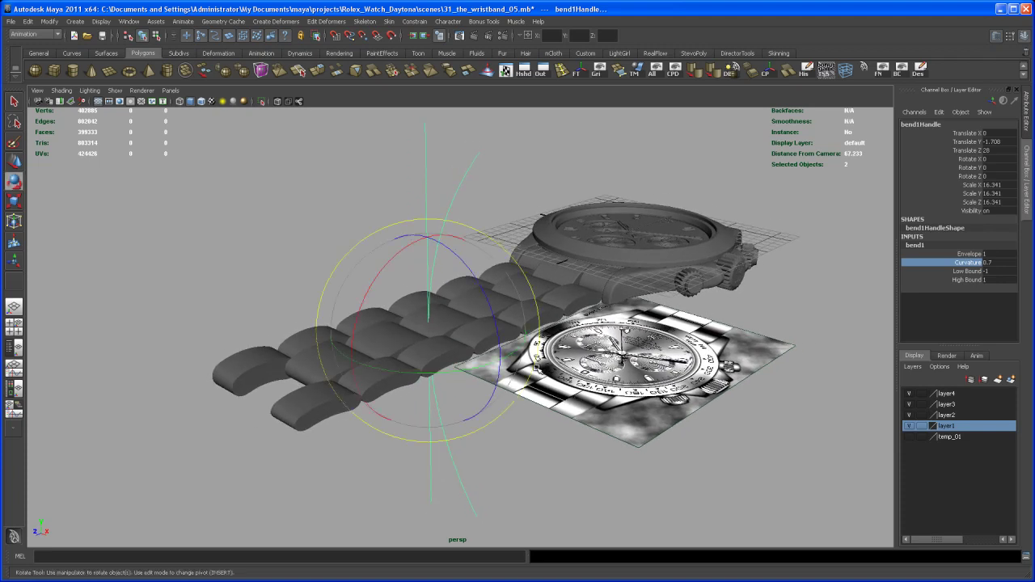
alt+drag(525, 418, 521, 324)
drag(482, 285, 510, 359)
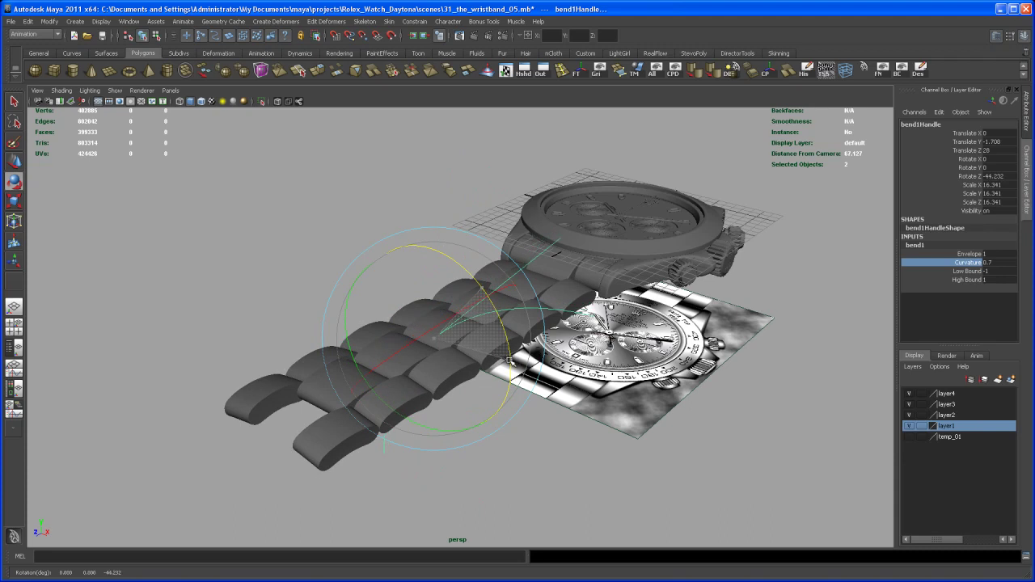
click(1009, 176)
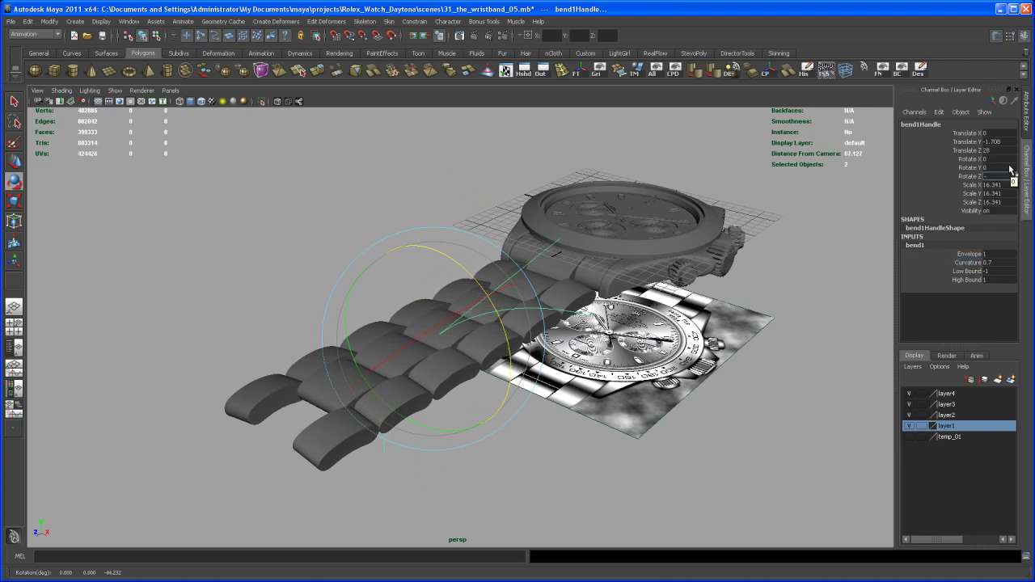
key(Return)
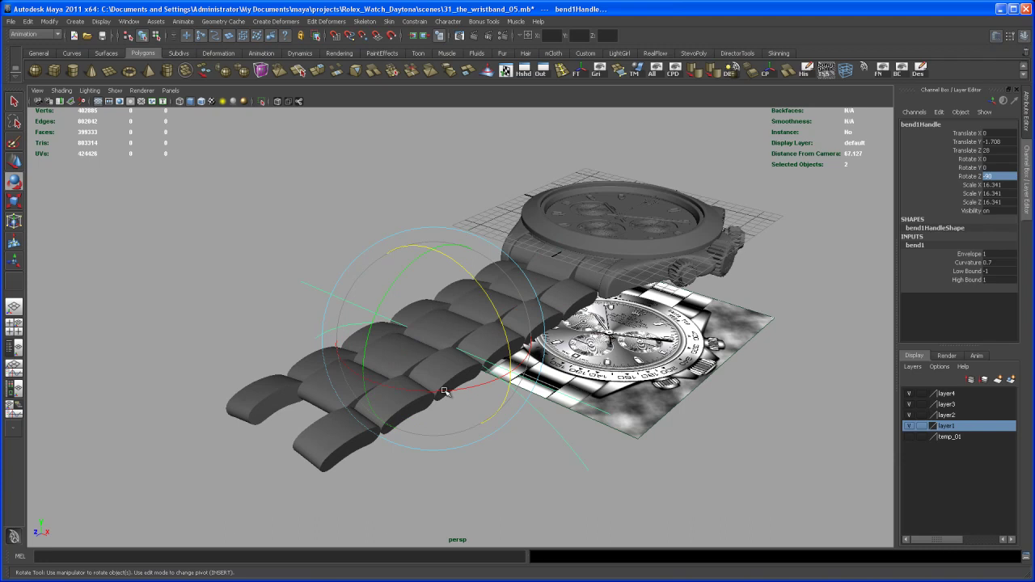
Step: Set the bend handle's X rotation to -90 so the band curves along its length
drag(444, 391, 525, 357)
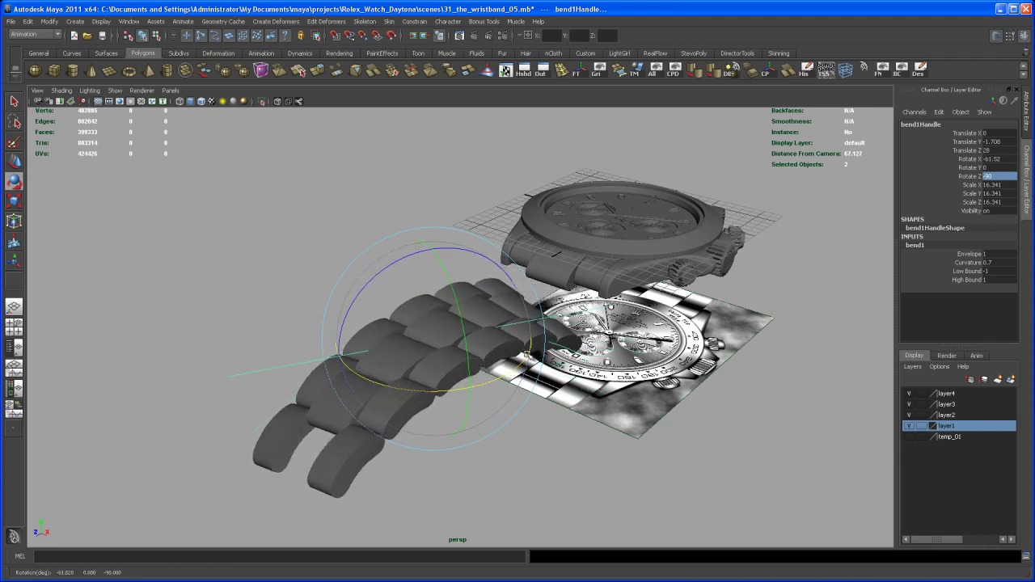
double_click(1005, 159)
text(-)
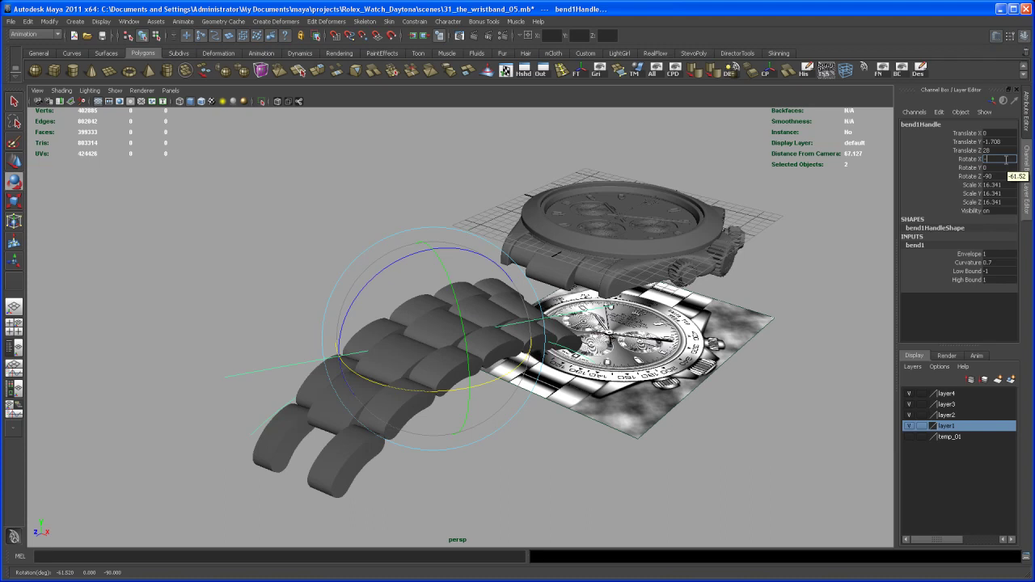
text(90)
key(Return)
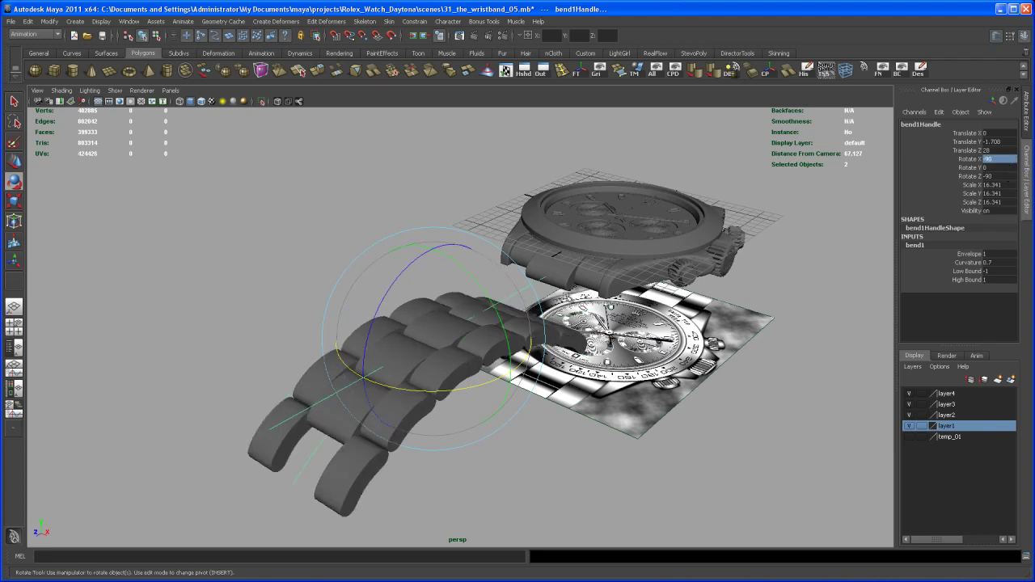
Step: Adjust the bend deformer's Curvature to 1, judging the wristband's arc against the case in the side view
alt+drag(588, 341, 550, 320)
alt+right_drag(550, 321, 555, 358)
alt+middle_drag(504, 332, 530, 324)
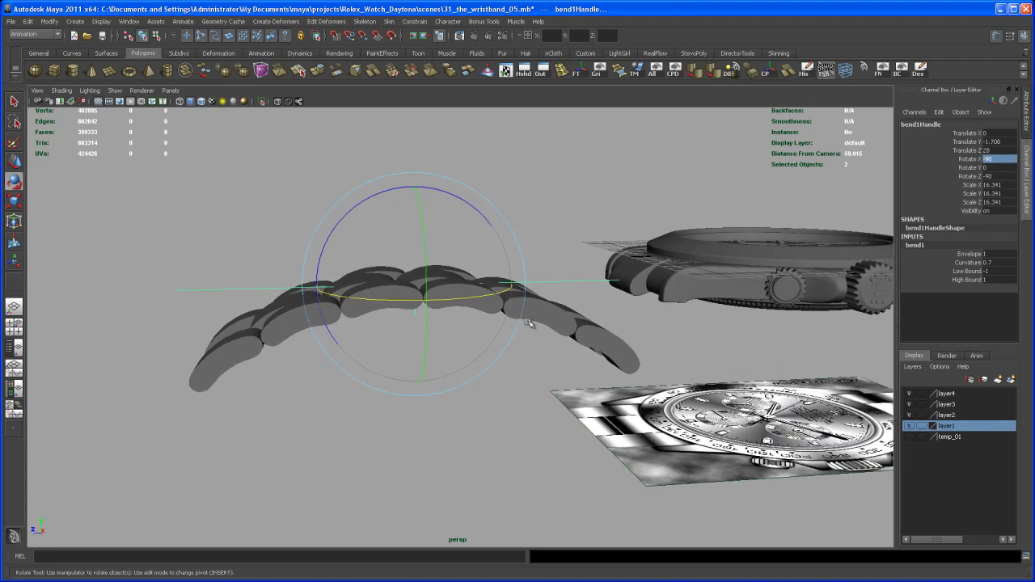
alt+right_drag(531, 324, 536, 353)
alt+drag(534, 351, 556, 336)
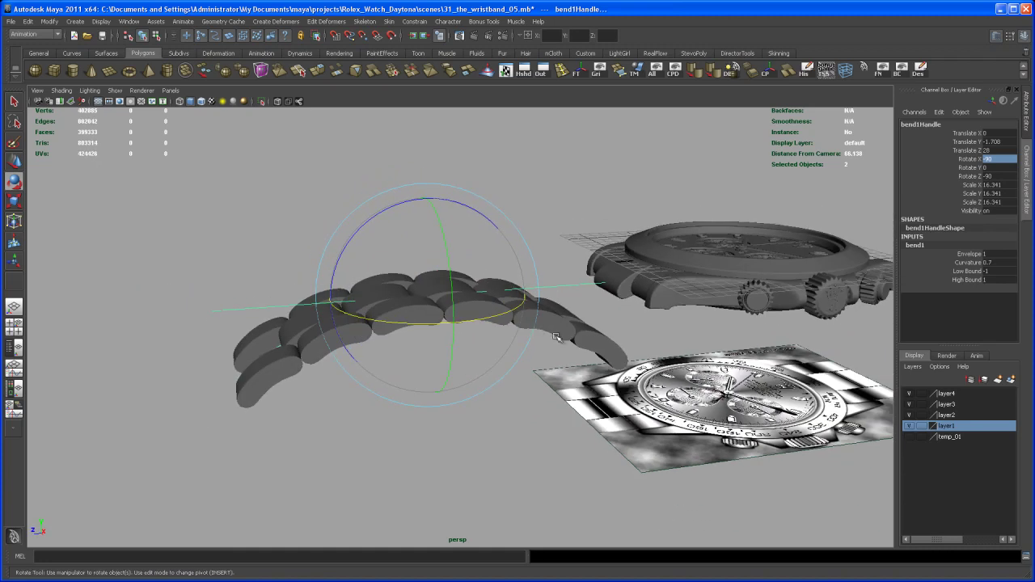
key(space)
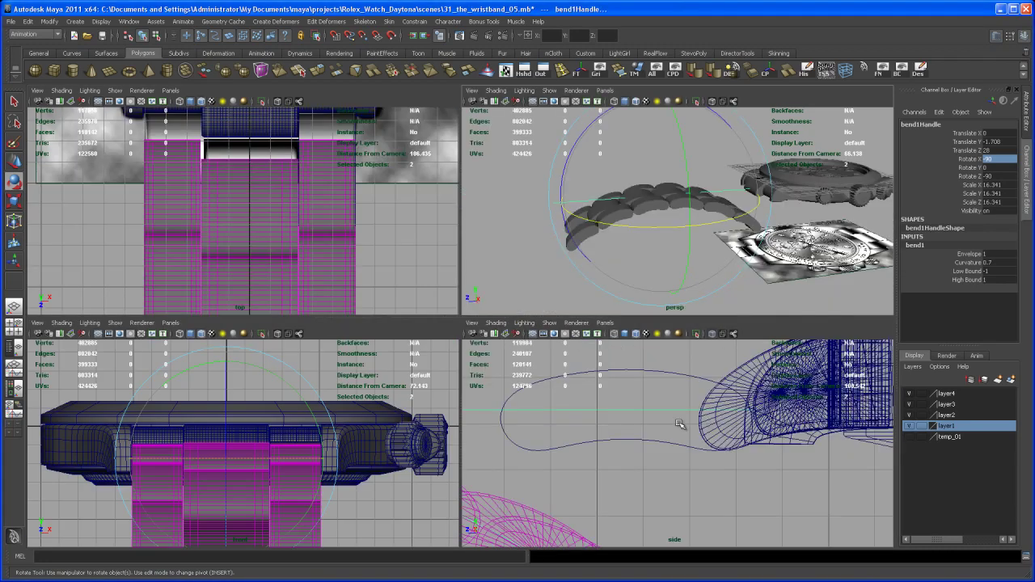
key(space)
alt+right_drag(697, 421, 444, 363)
alt+middle_drag(444, 363, 631, 331)
alt+right_drag(631, 331, 485, 300)
alt+right_drag(695, 374, 621, 293)
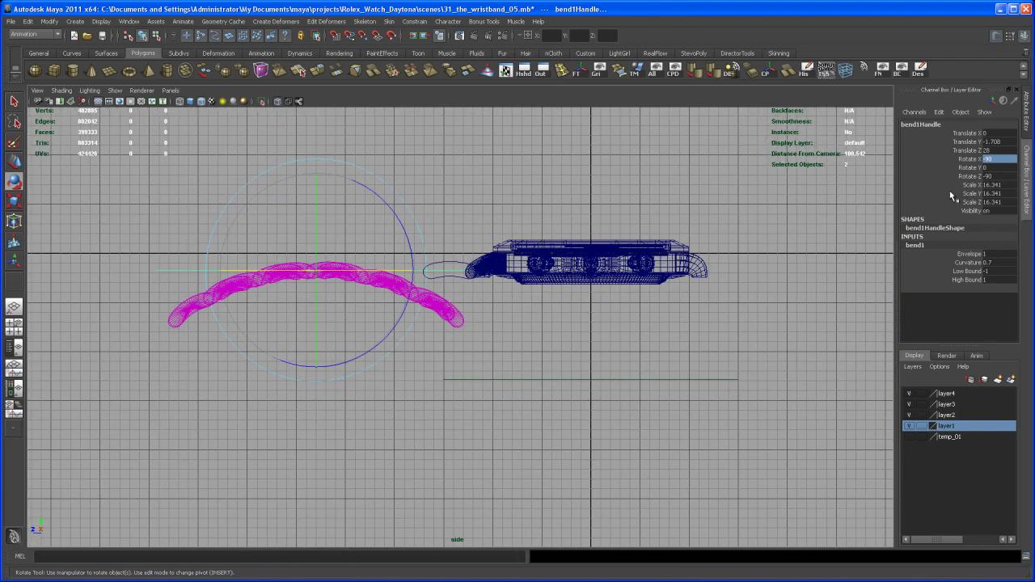
click(969, 263)
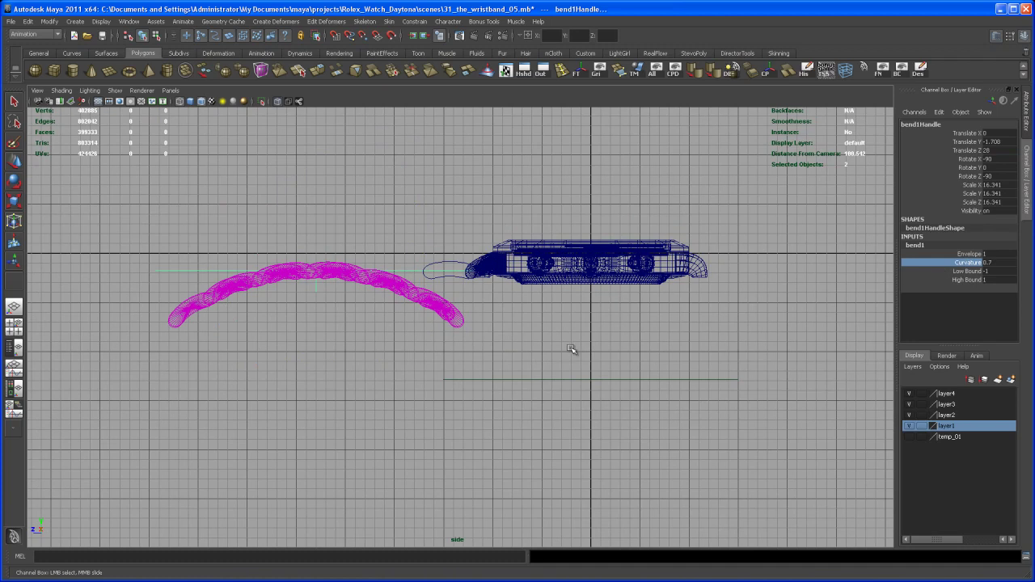
middle_drag(571, 349, 575, 341)
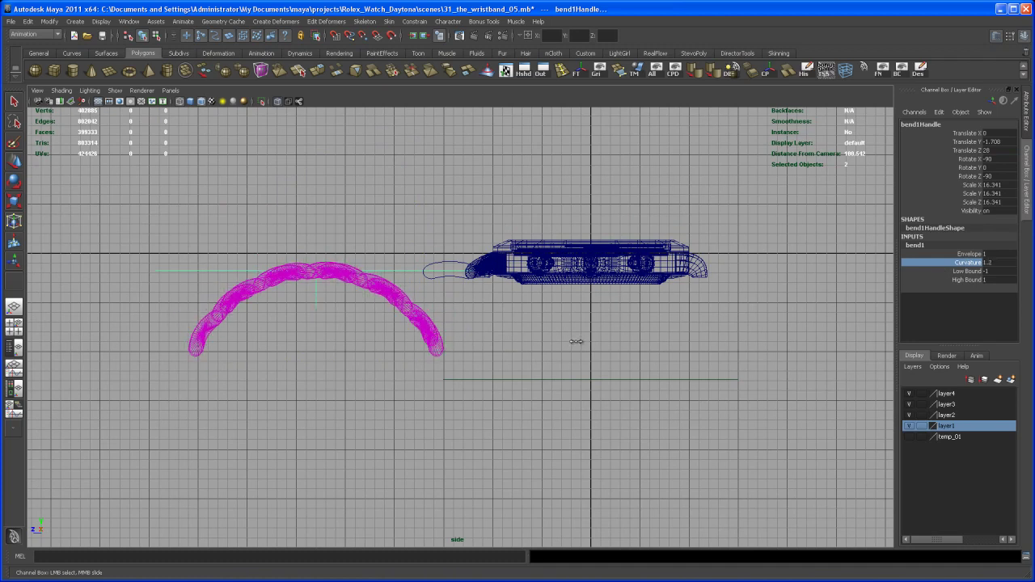
alt+right_drag(573, 342, 601, 365)
alt+middle_drag(602, 365, 587, 341)
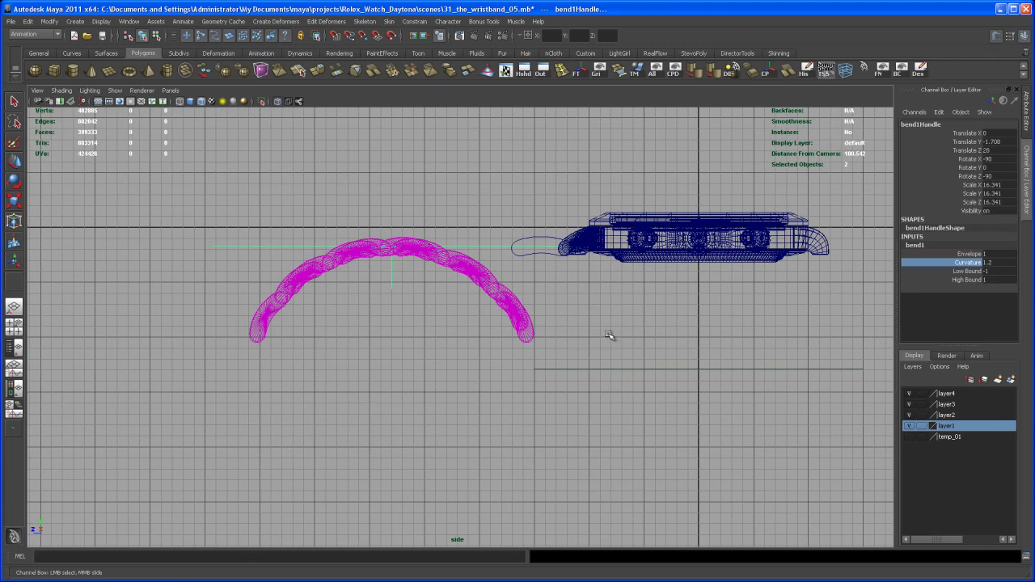
middle_drag(608, 334, 603, 338)
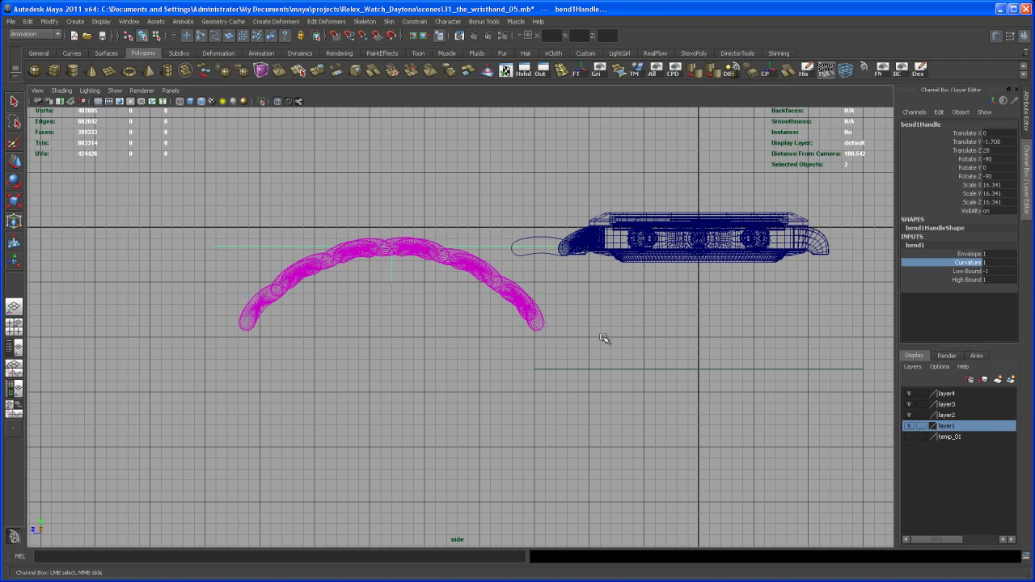
Step: Examine the curved wristband in perspective in relation to the watch case
key(space)
key(space)
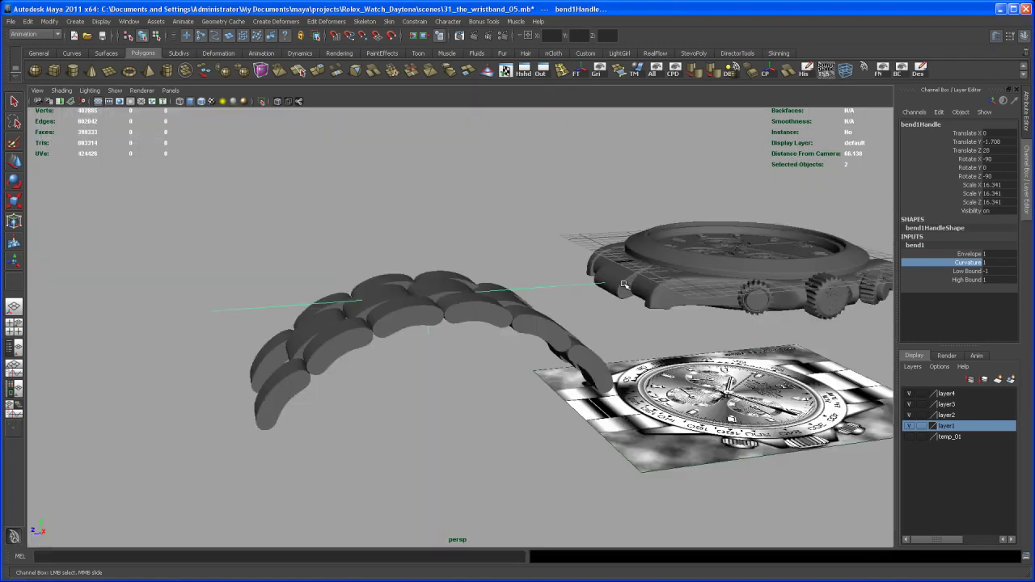
alt+drag(584, 319, 627, 344)
alt+right_drag(627, 343, 585, 294)
alt+middle_drag(585, 293, 527, 331)
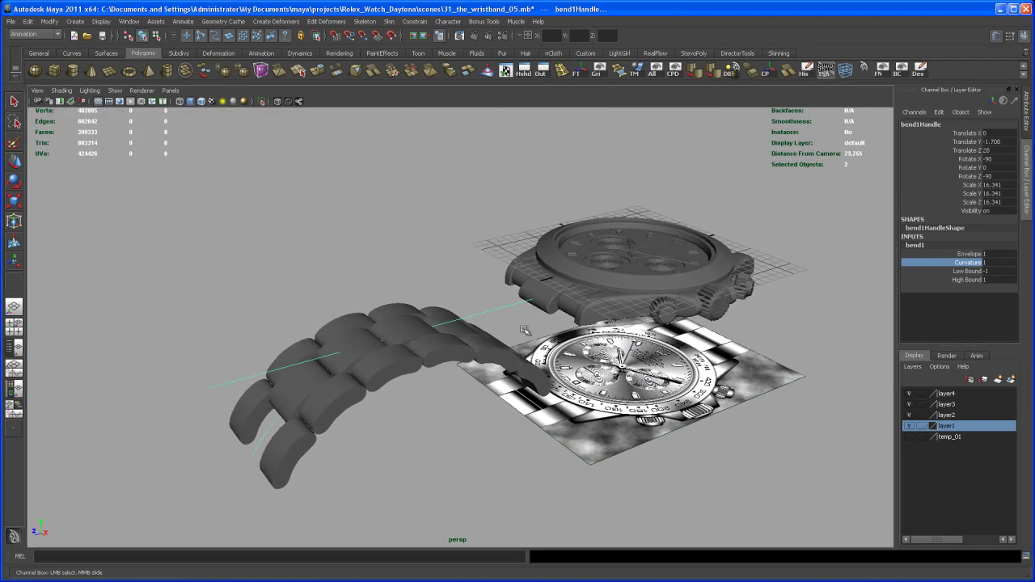
alt+right_drag(527, 330, 516, 338)
alt+middle_drag(516, 338, 493, 310)
alt+right_drag(493, 310, 525, 314)
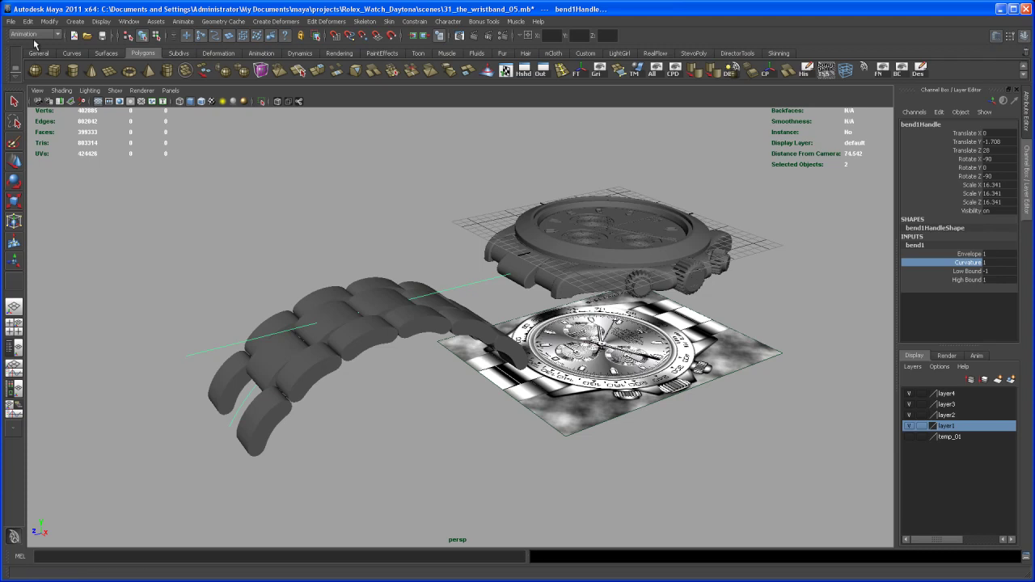
Step: Save the scene under the new name 32_the_wristband_06.mb
click(12, 21)
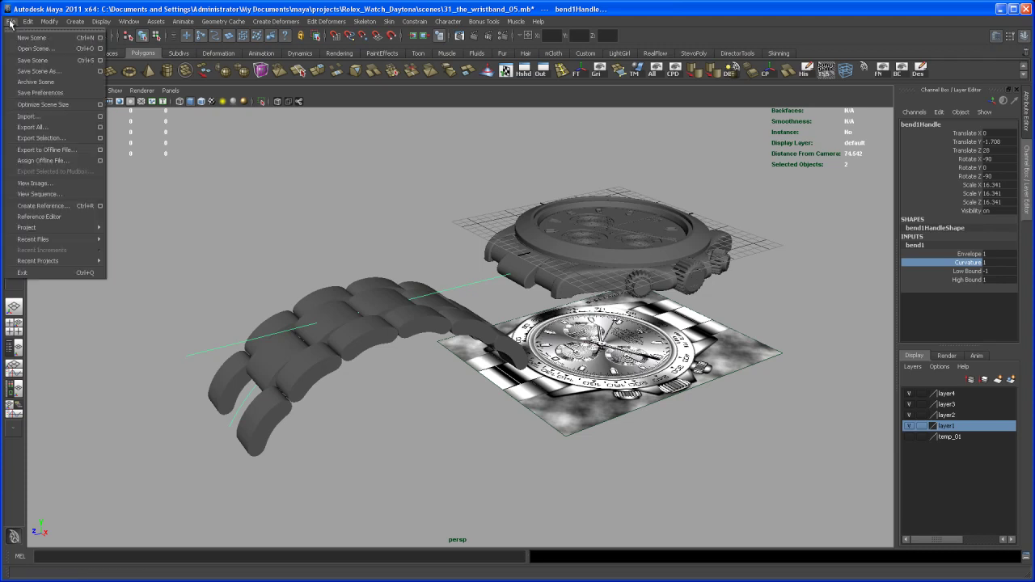
click(39, 72)
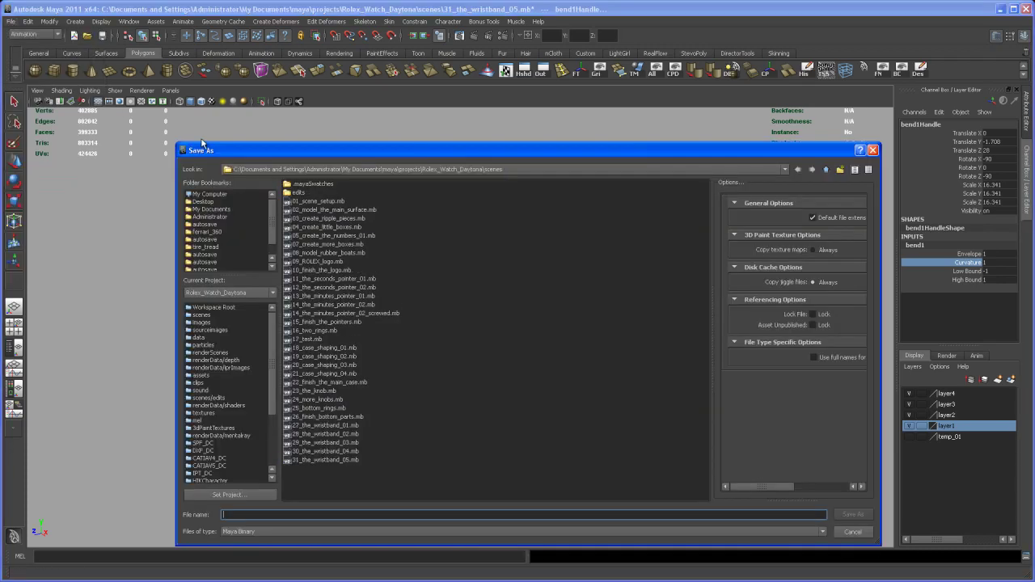
click(323, 459)
click(232, 515)
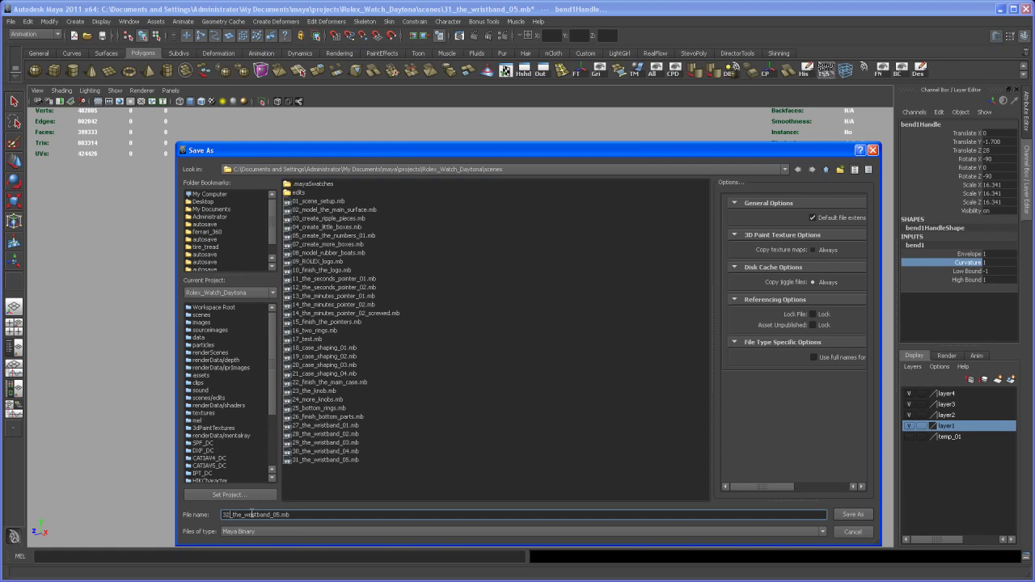
text(6)
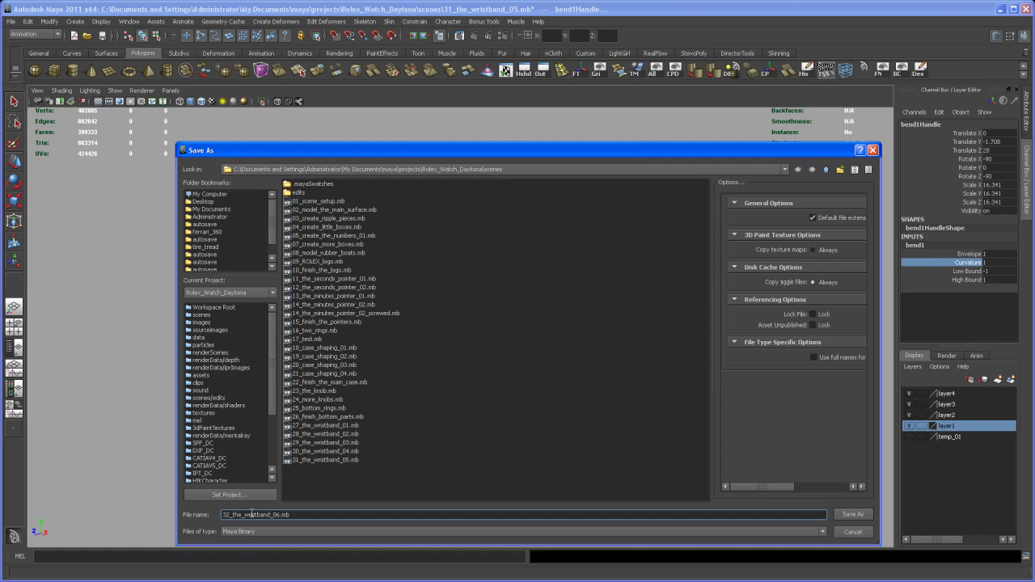
key(Return)
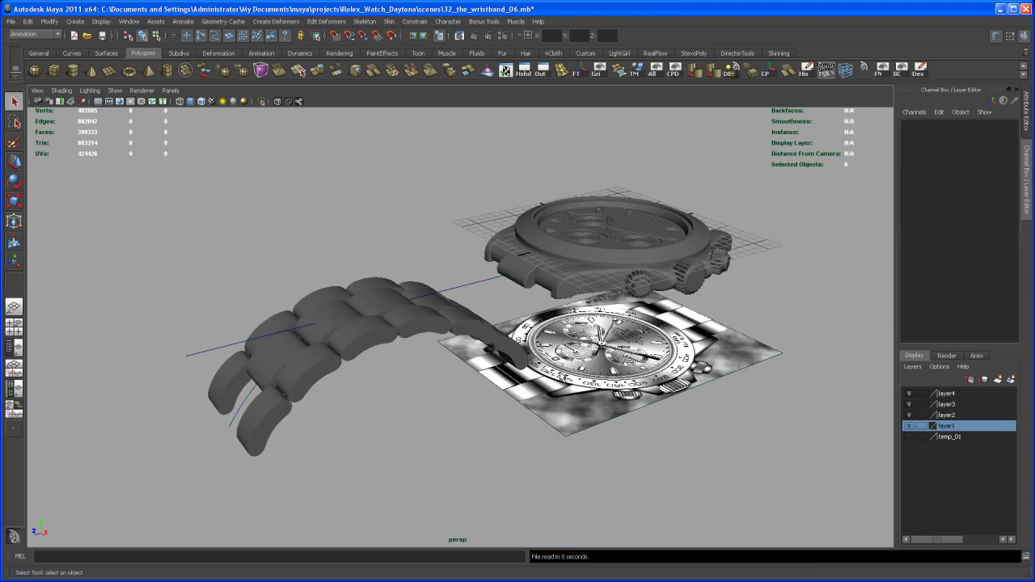
Step: Increase the bend deformer's Curvature to 1.2 so the wristband arcs more tightly
alt+drag(475, 382, 463, 401)
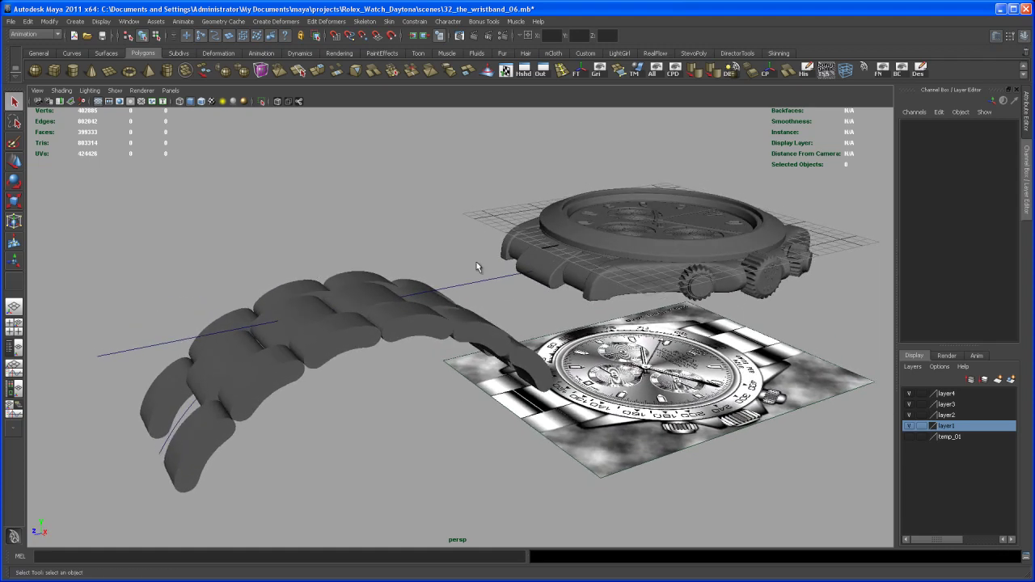
alt+drag(476, 262, 500, 284)
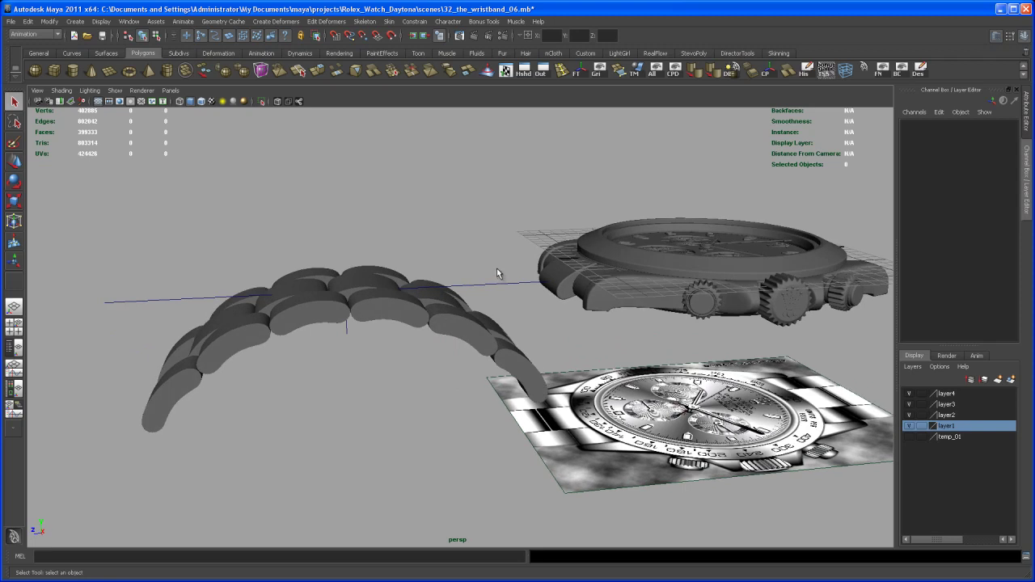
click(499, 283)
mouse_move(499, 287)
alt+middle_down()
mouse_move(509, 319)
mouse_move(510, 302)
alt+middle_up()
alt+drag(510, 298, 500, 366)
alt+middle_drag(526, 307, 540, 301)
click(921, 246)
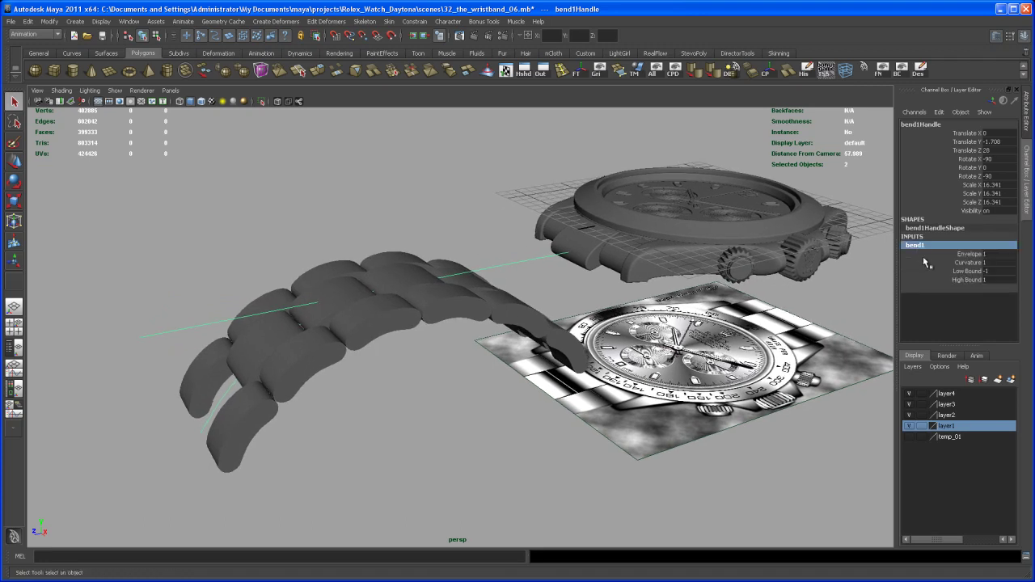
click(970, 264)
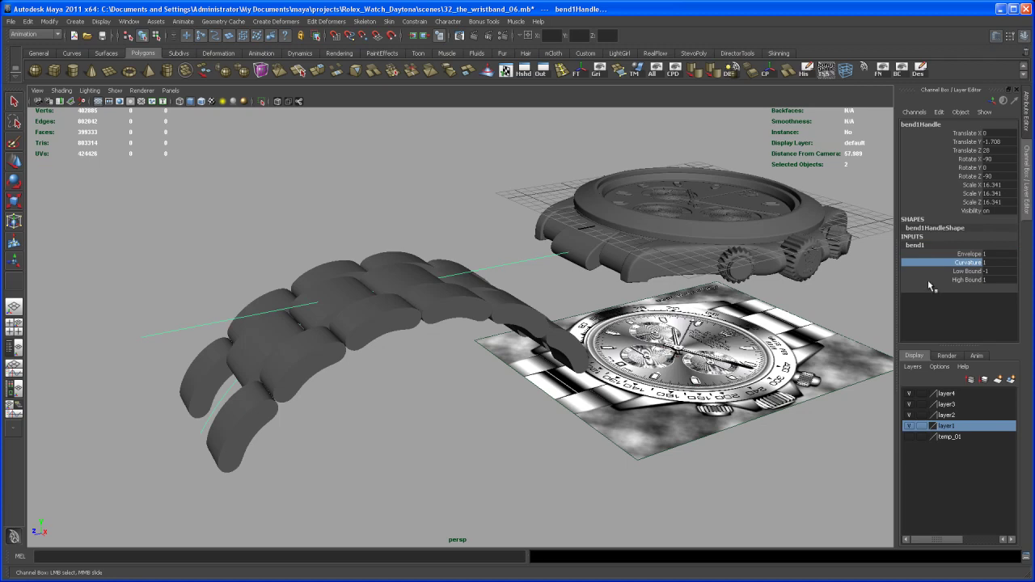
alt+drag(589, 380, 576, 408)
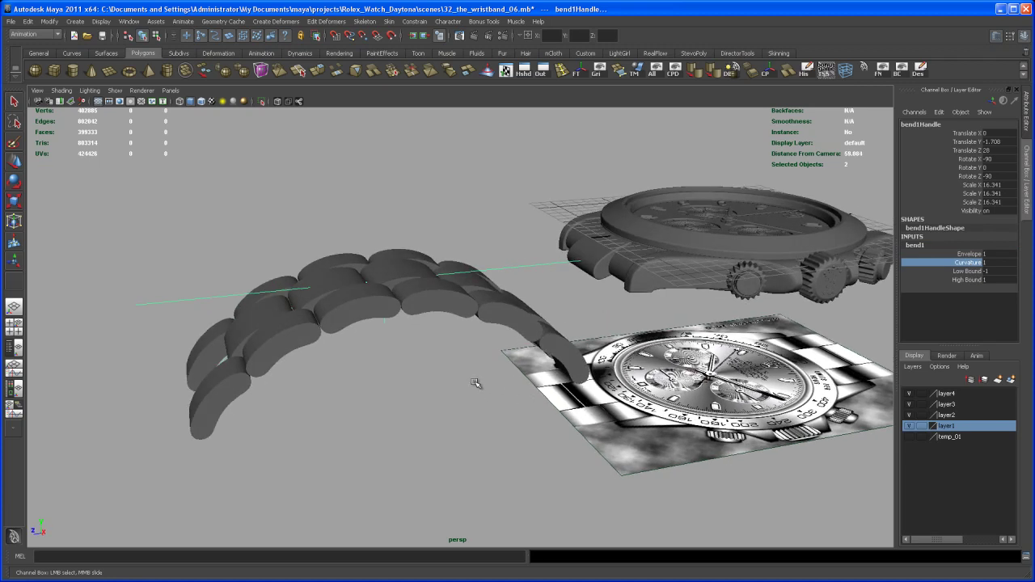
middle_drag(476, 383, 486, 391)
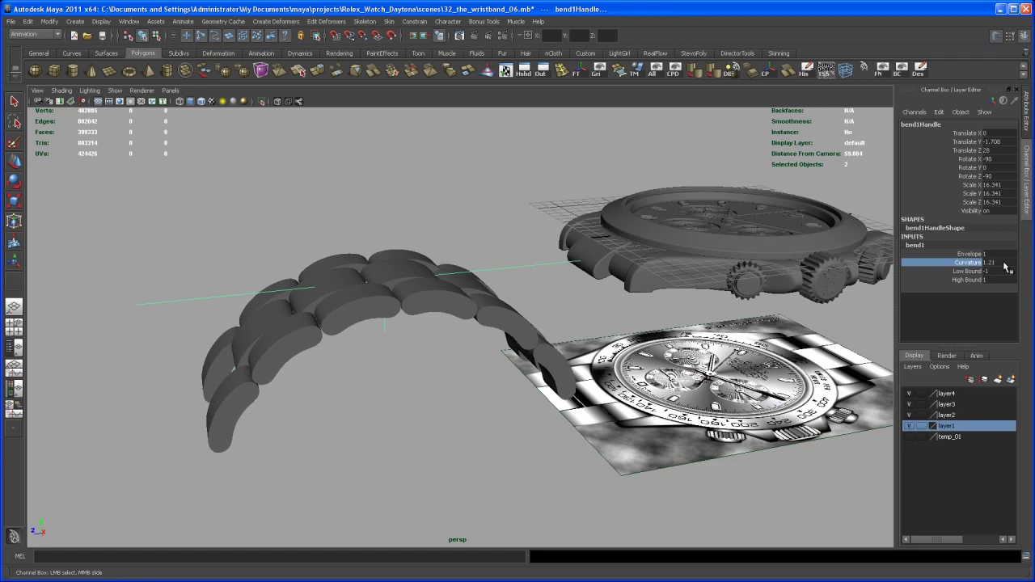
text(2)
key(Return)
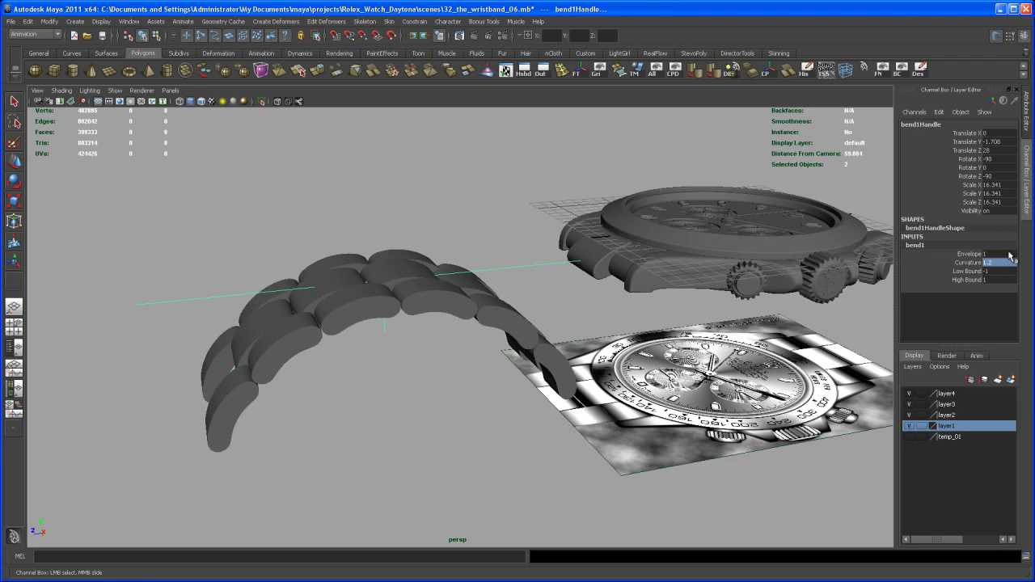
Step: Select the whole curved wristband group and delete its history to bake in the bend
alt+right_drag(672, 421, 600, 413)
alt+drag(600, 412, 609, 393)
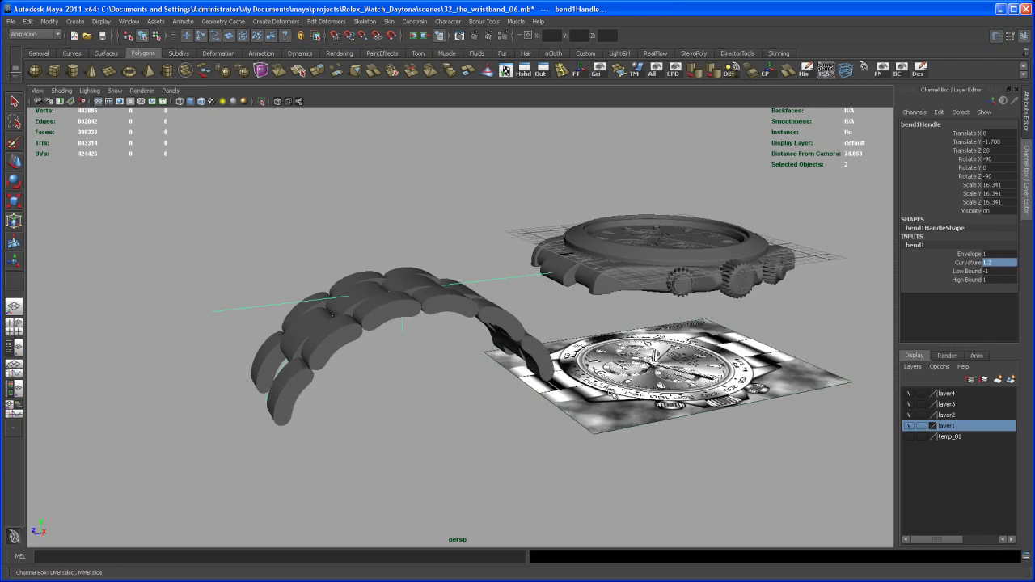
click(453, 309)
key(Up)
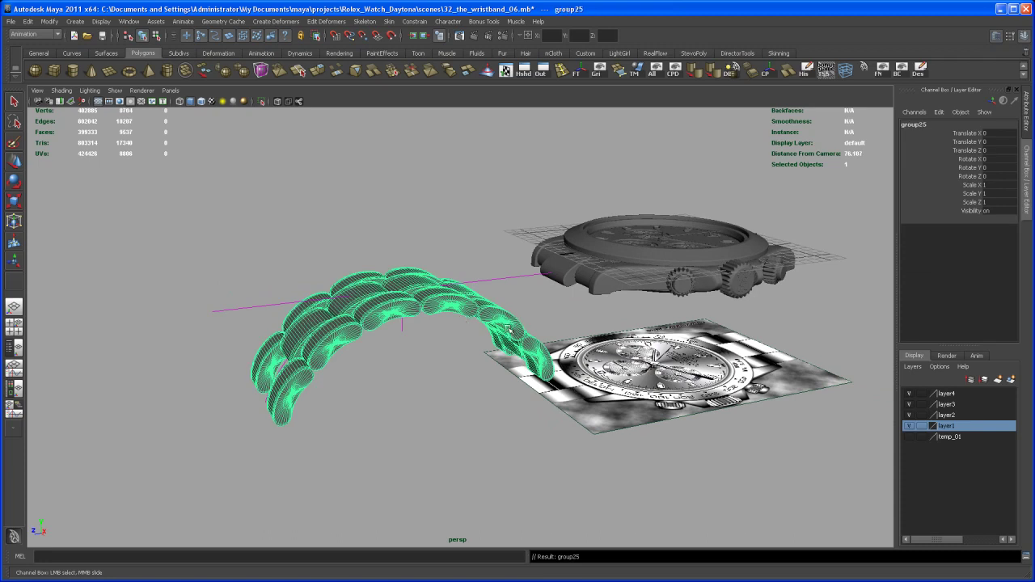
scroll(501, 352, up, 4)
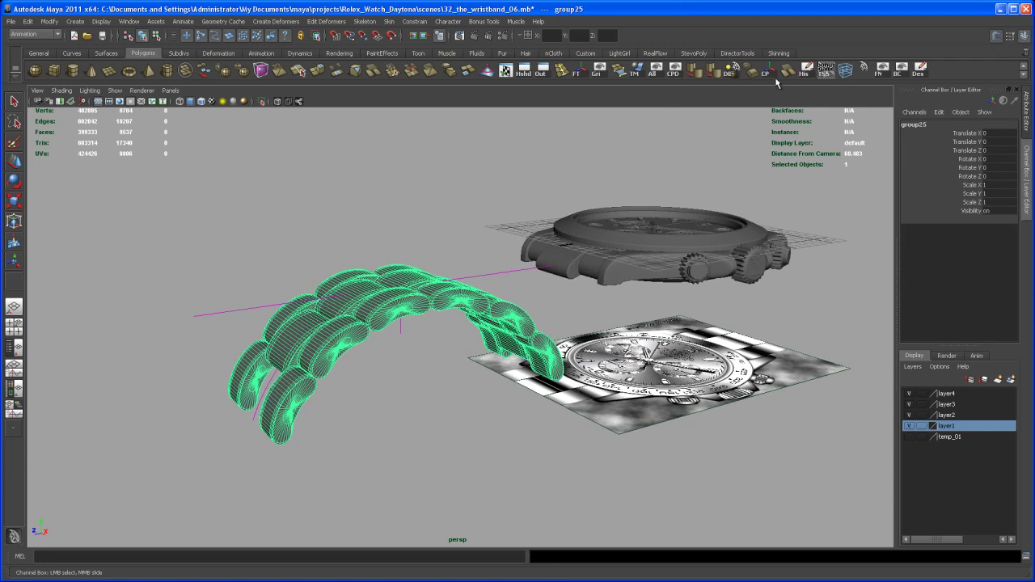
alt+drag(633, 384, 601, 389)
Step: Rotate the curved wristband group upright by setting its X rotation to 90
key(e)
alt+drag(409, 384, 396, 311)
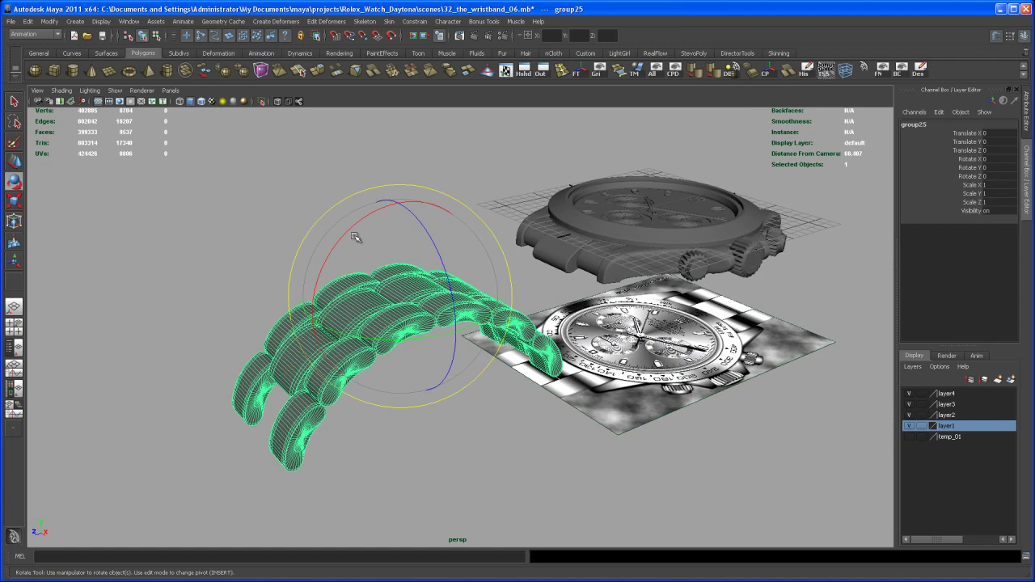
drag(356, 235, 329, 298)
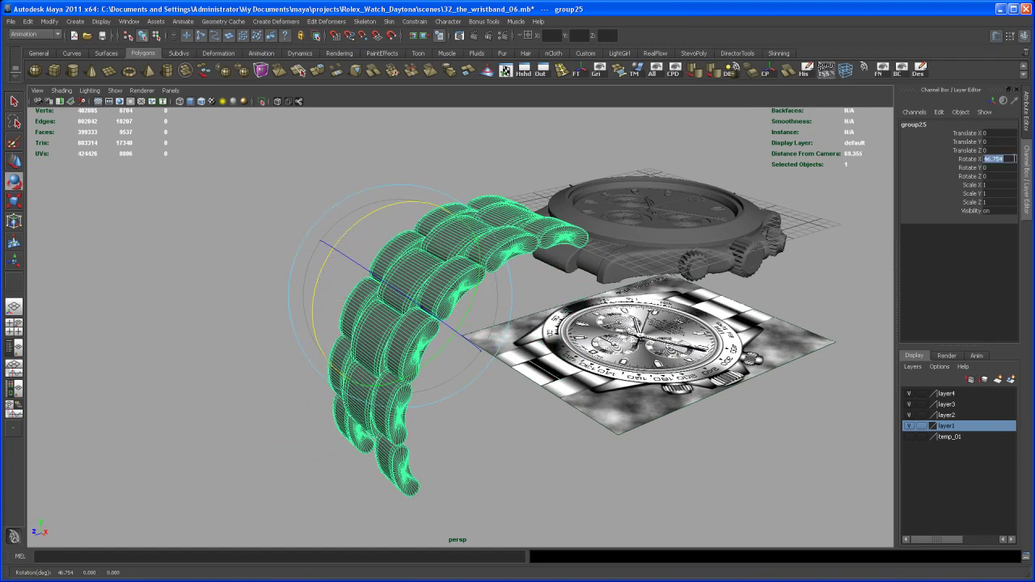
text(90)
key(Return)
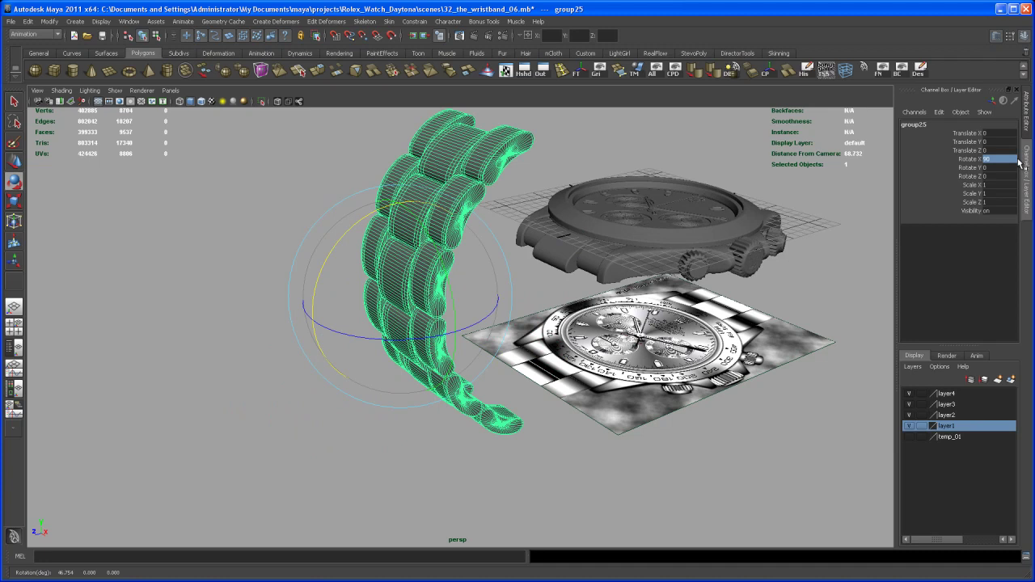
Step: Hide the NURBS curves and NURBS surfaces in the side view
key(w)
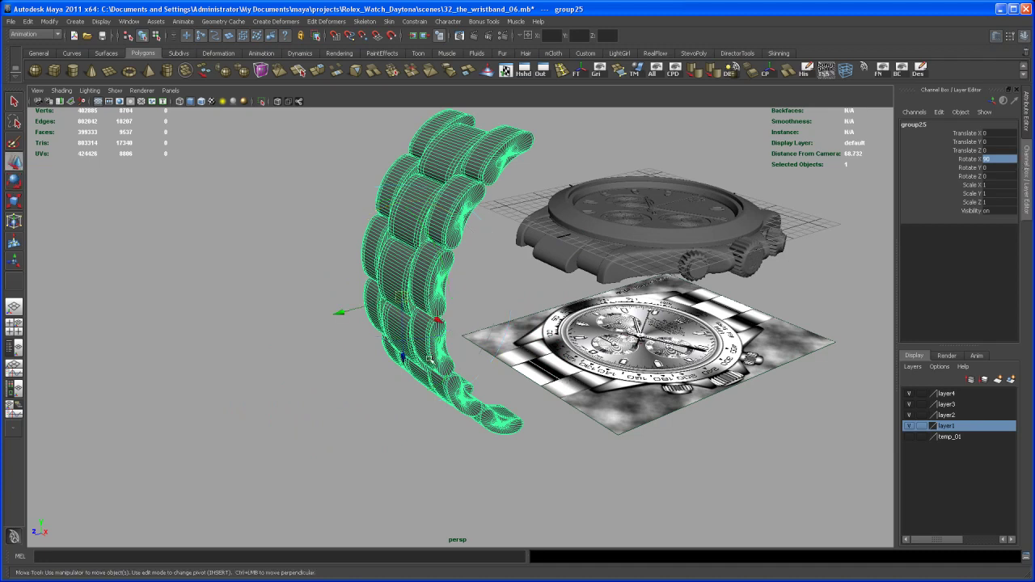
key(space)
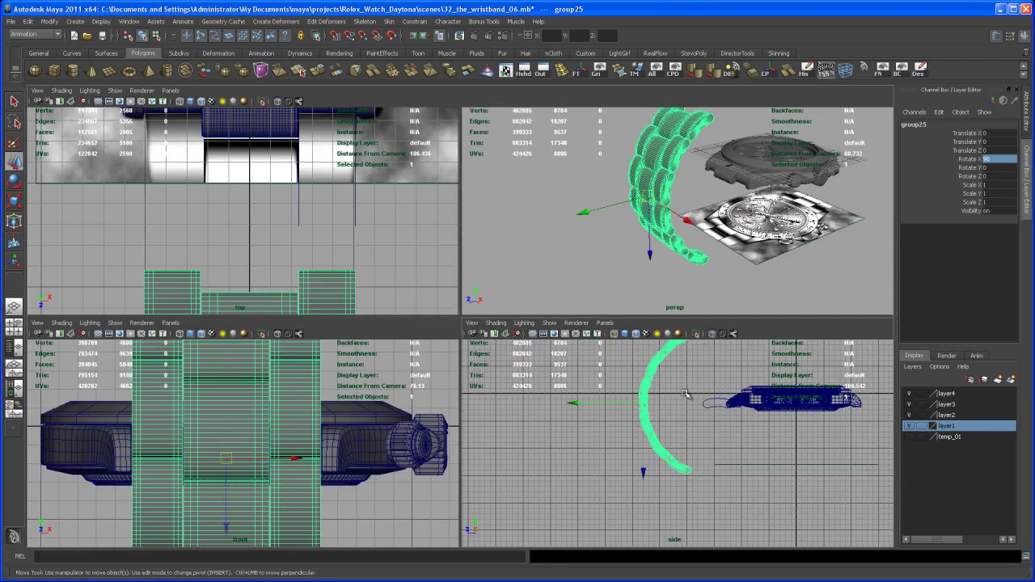
key(space)
alt+middle_drag(643, 394, 609, 388)
alt+right_drag(610, 388, 657, 417)
alt+middle_drag(657, 417, 574, 473)
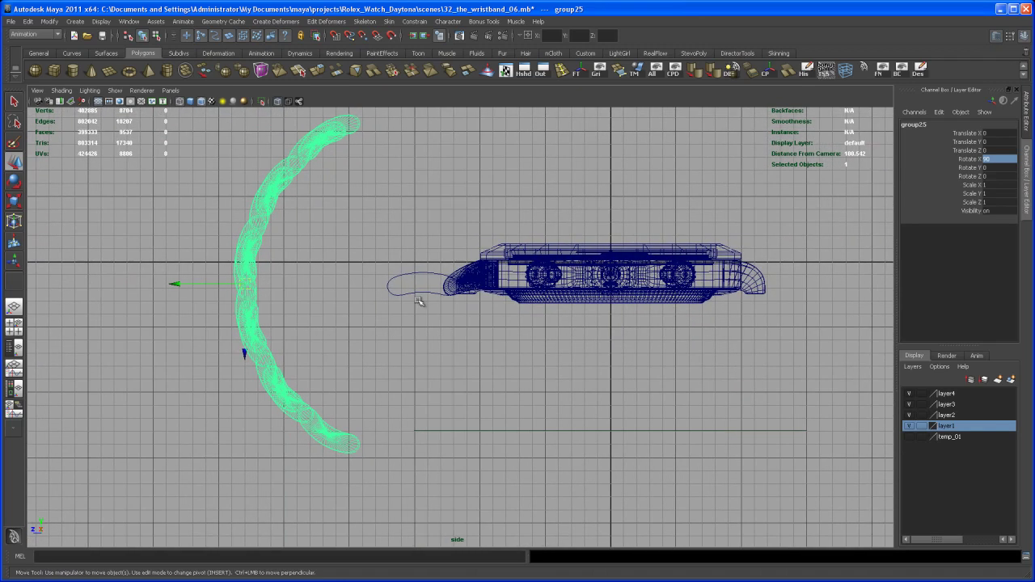
click(113, 90)
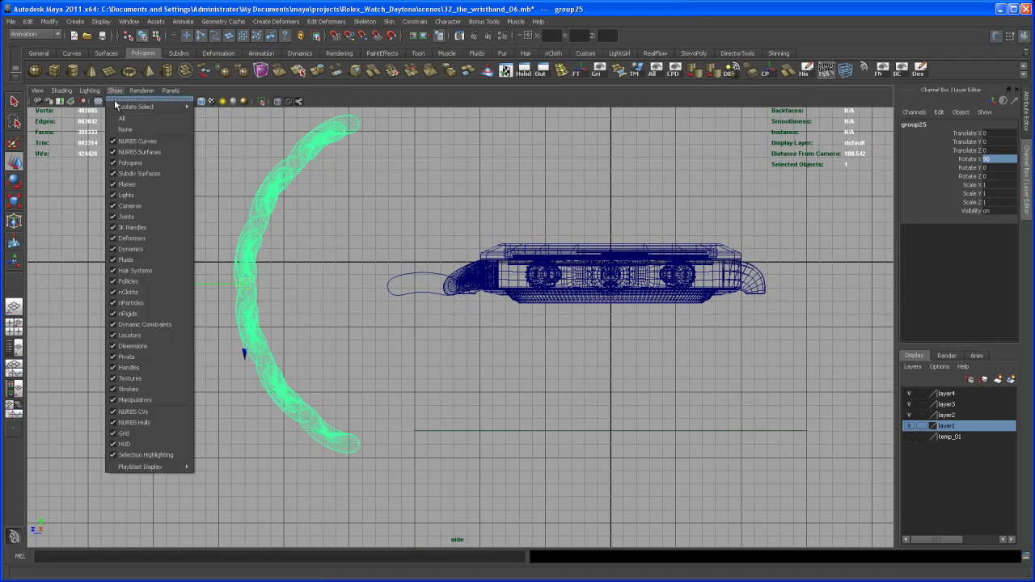
click(122, 144)
click(116, 91)
click(126, 151)
Step: Move the wristband group to about -12.62 in Y and -7.47 in Z at the case lugs, and adjust its fit in perspective
drag(246, 292, 341, 454)
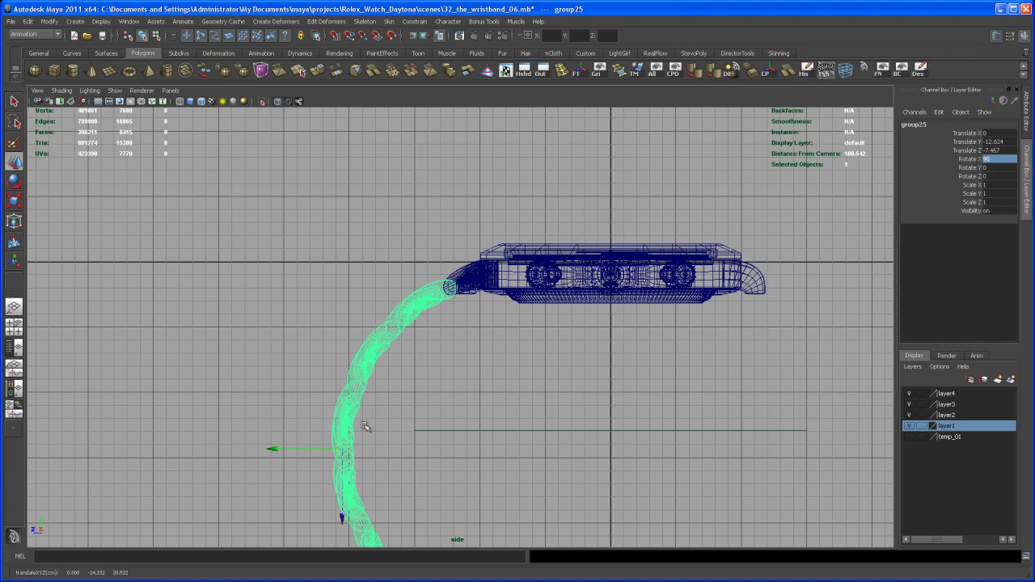
key(space)
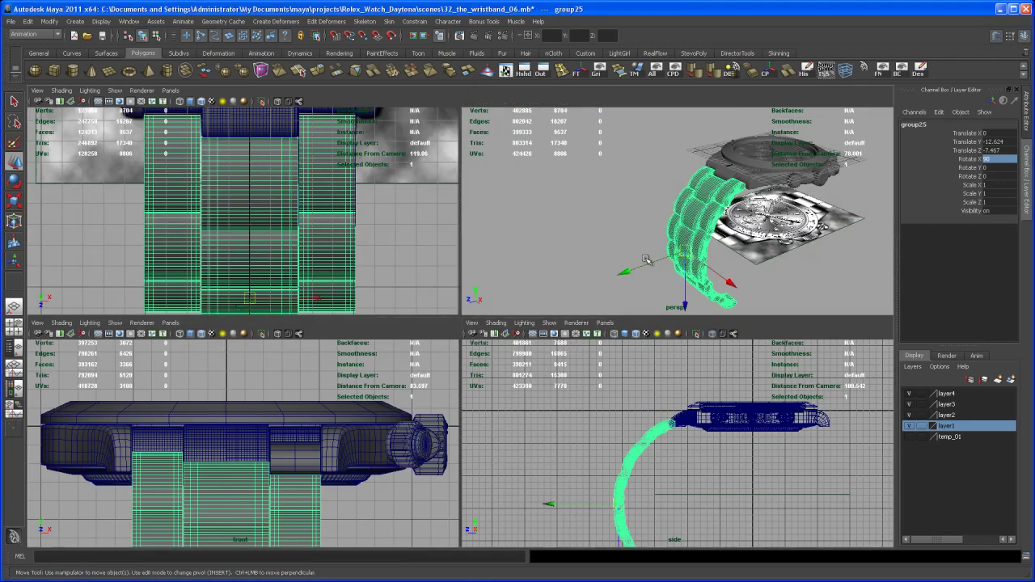
key(space)
alt+drag(582, 271, 677, 316)
alt+drag(469, 339, 542, 356)
alt+right_drag(509, 372, 562, 400)
alt+middle_drag(562, 400, 519, 428)
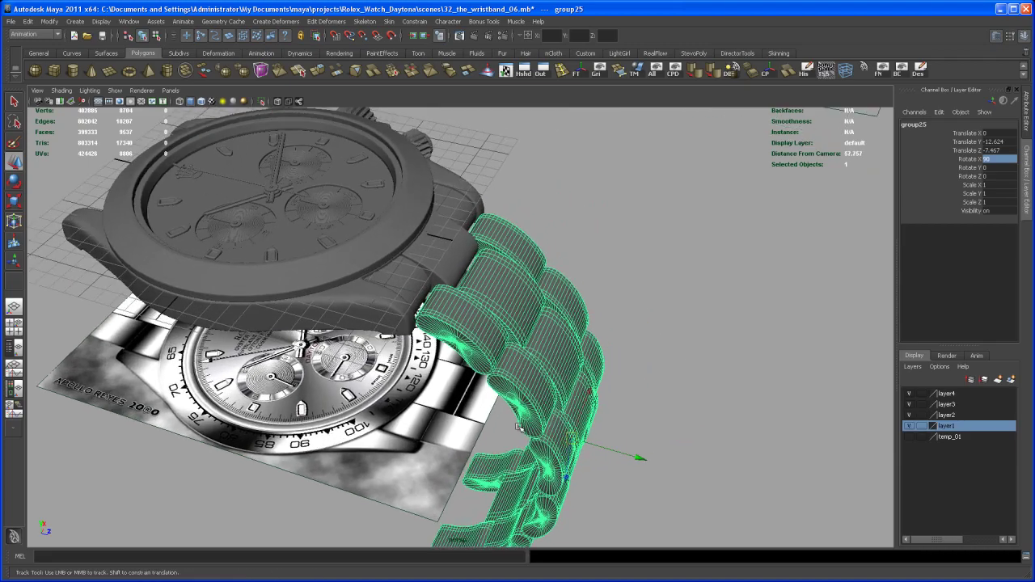
alt+right_drag(518, 428, 612, 410)
alt+drag(612, 410, 546, 426)
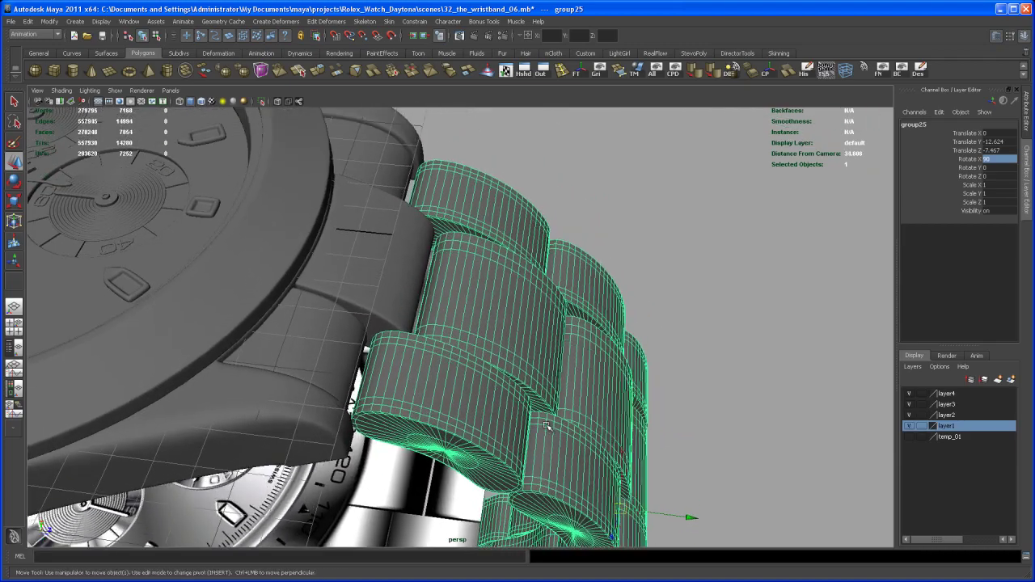
alt+right_drag(546, 426, 653, 424)
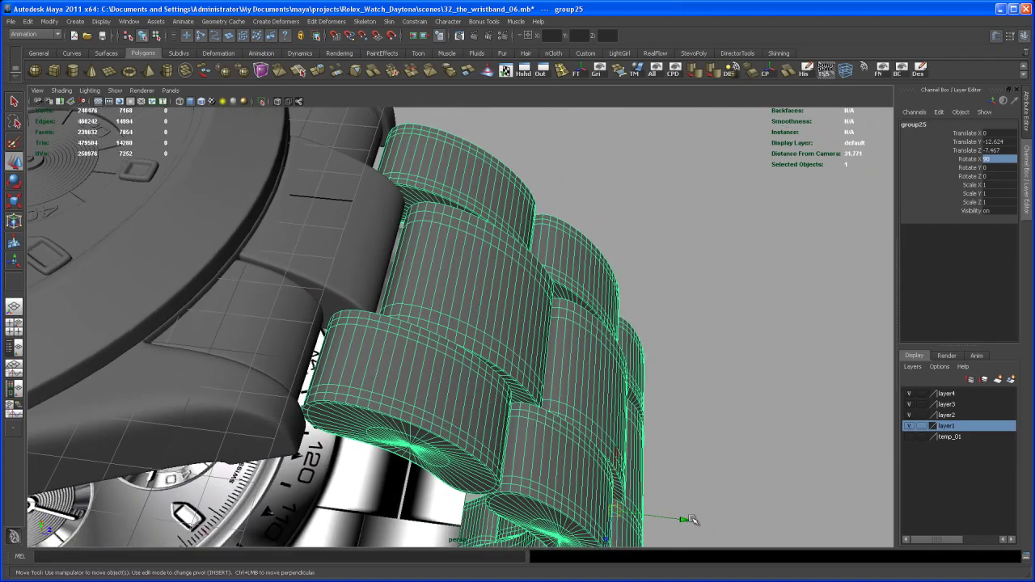
drag(685, 520, 579, 299)
click(606, 384)
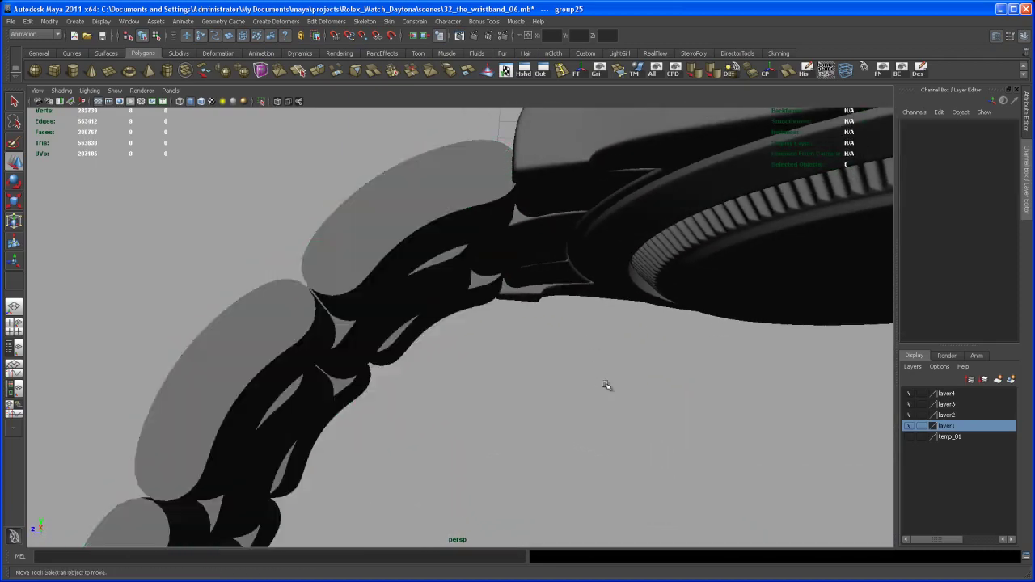
Step: Examine the attached wristband from the side, below and above, checking its arc and its joint with the watch case
alt+drag(607, 384, 646, 406)
alt+right_drag(648, 408, 528, 371)
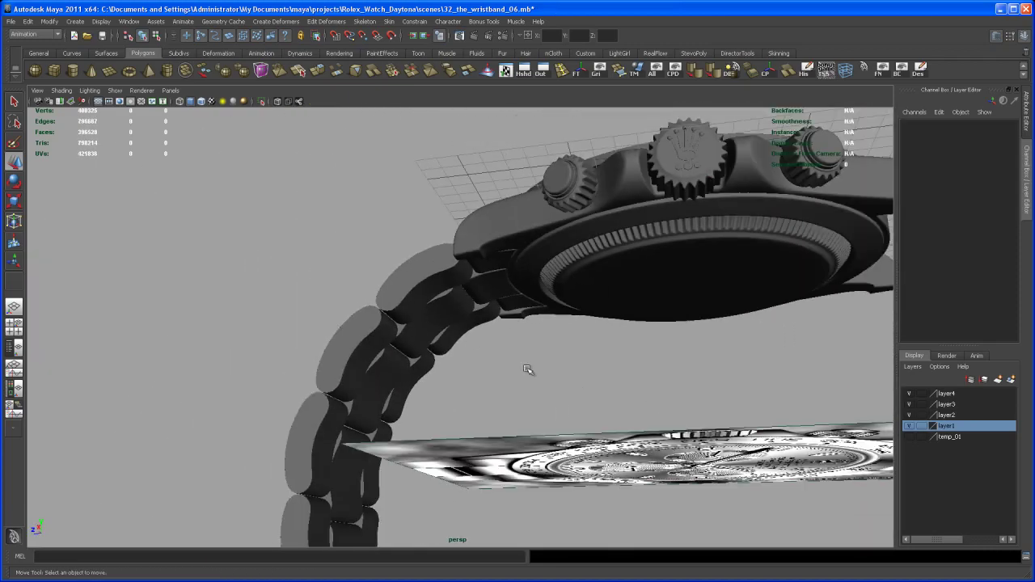
alt+drag(528, 370, 586, 381)
alt+right_drag(586, 381, 547, 292)
alt+drag(547, 293, 545, 365)
alt+middle_drag(545, 365, 575, 382)
alt+drag(575, 381, 541, 355)
alt+drag(437, 333, 469, 363)
alt+middle_drag(469, 363, 478, 395)
alt+right_drag(478, 394, 487, 420)
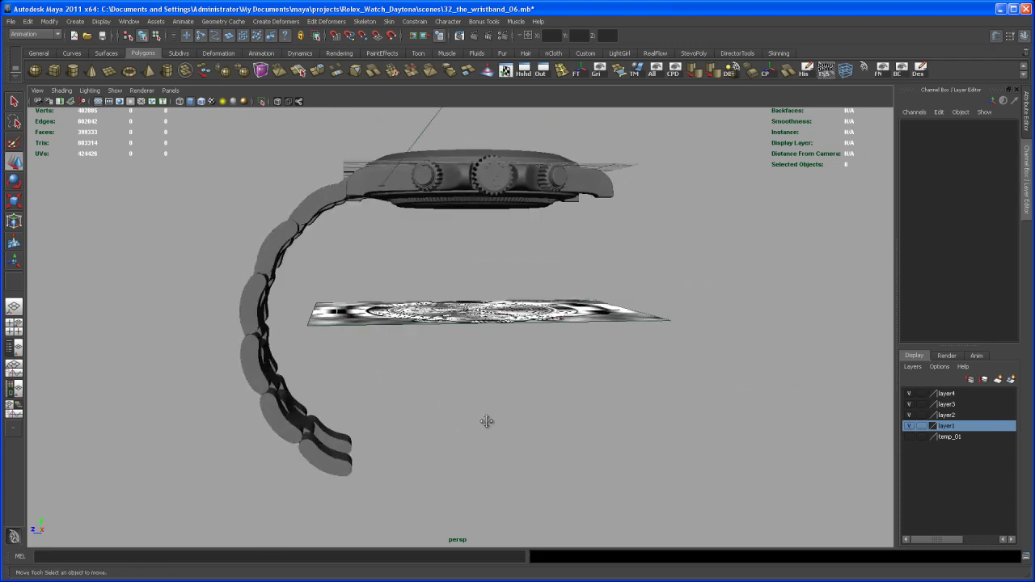
alt+drag(487, 420, 493, 421)
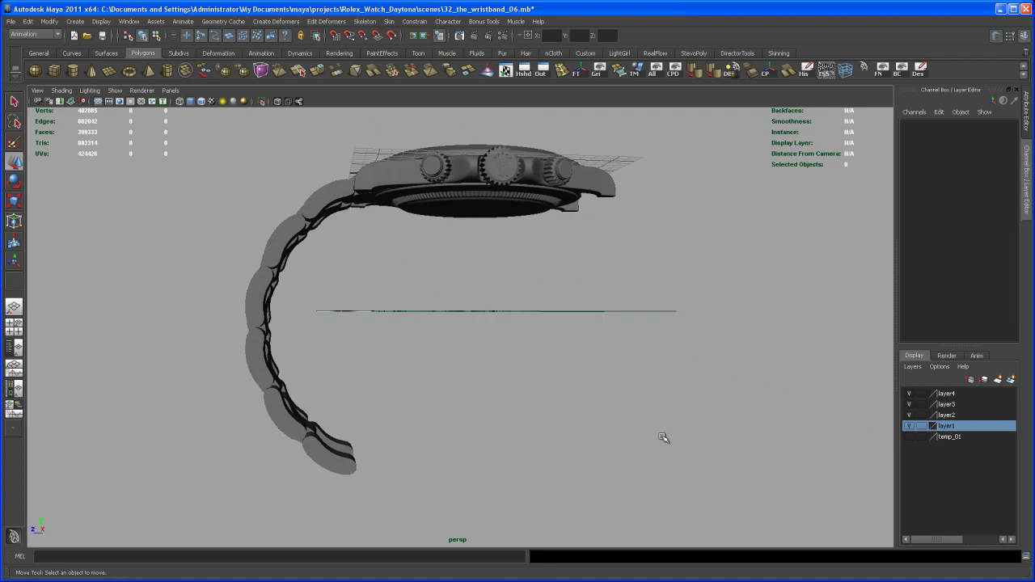
alt+drag(378, 459, 353, 446)
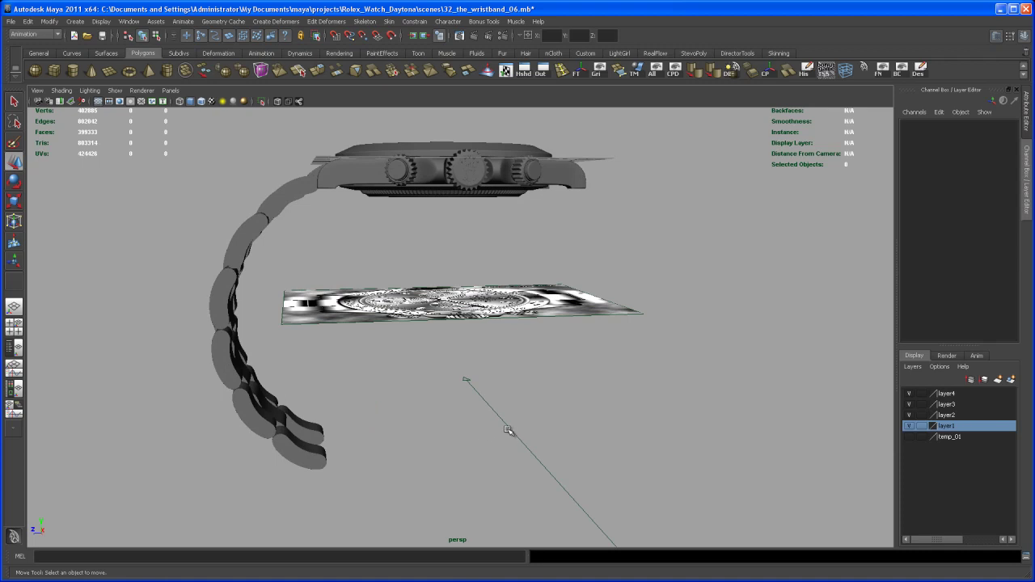
alt+drag(507, 429, 387, 387)
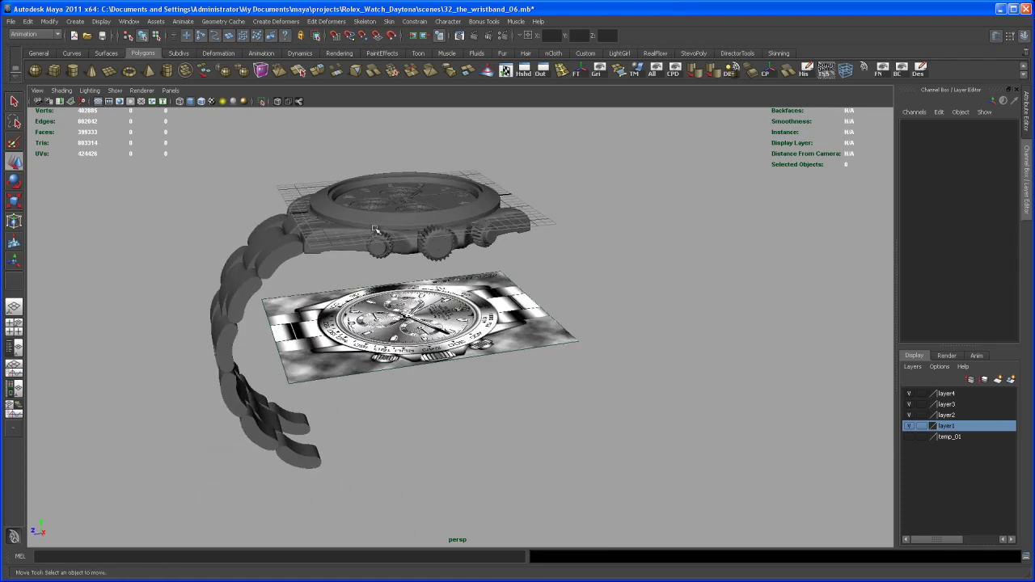
alt+drag(476, 320, 510, 414)
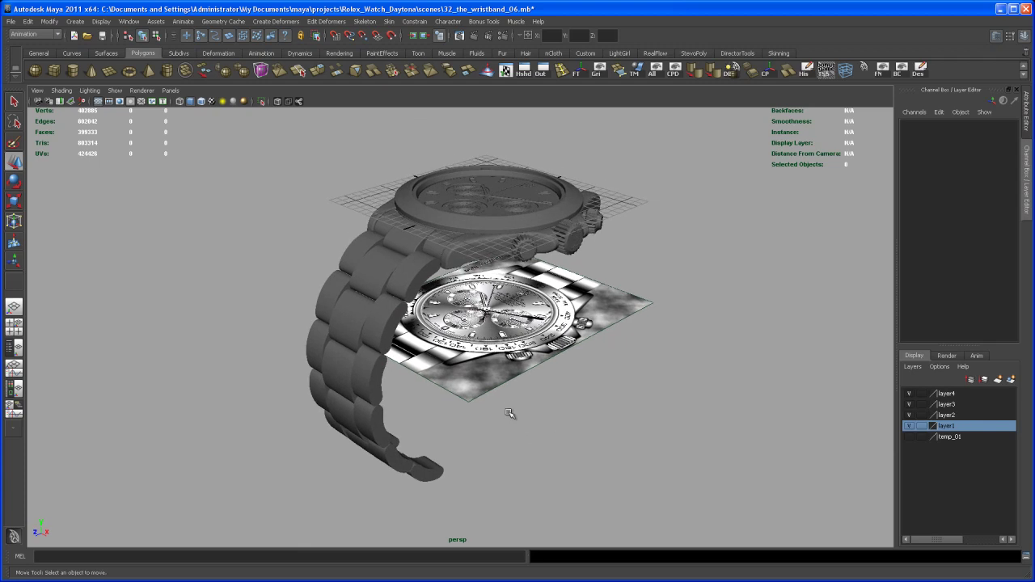